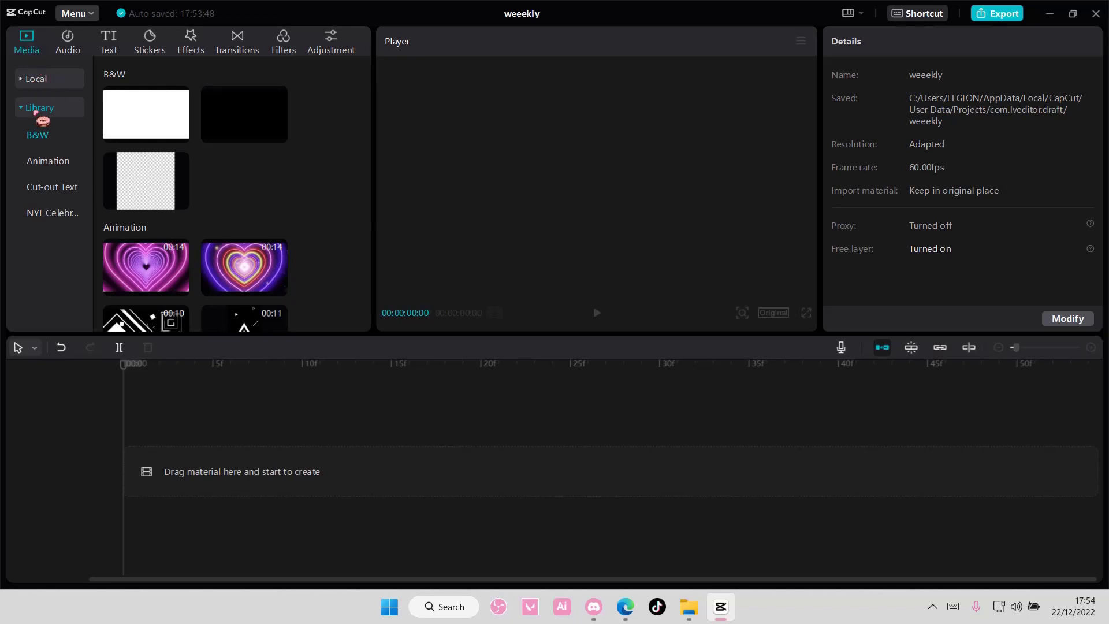
# - Add the black B&W library clip to the timeline
pyautogui.click(180, 201)
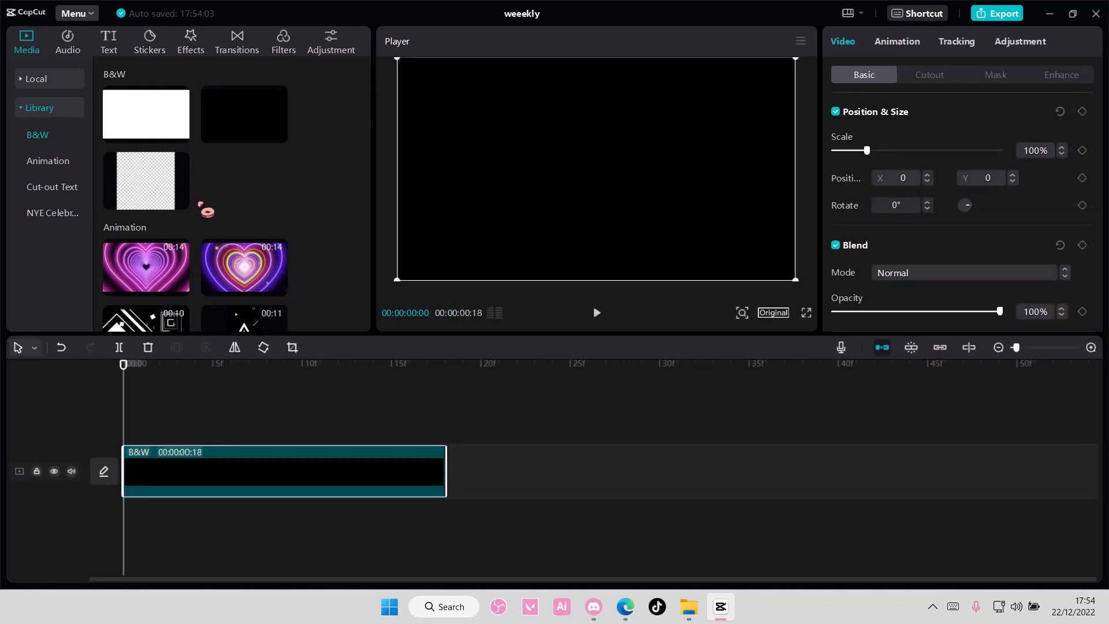
# - Extend the black clip to 40 frames and add a Default text clip above it
pyautogui.moveTo(447, 458); pyautogui.dragTo(840, 459)
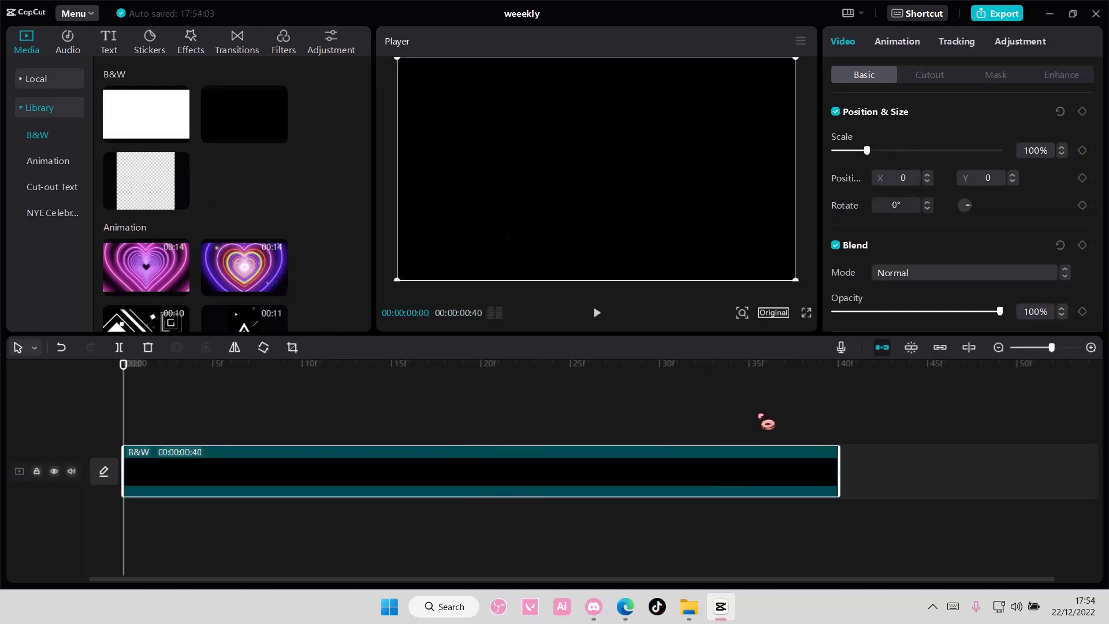
pyautogui.click(114, 50)
pyautogui.click(153, 136)
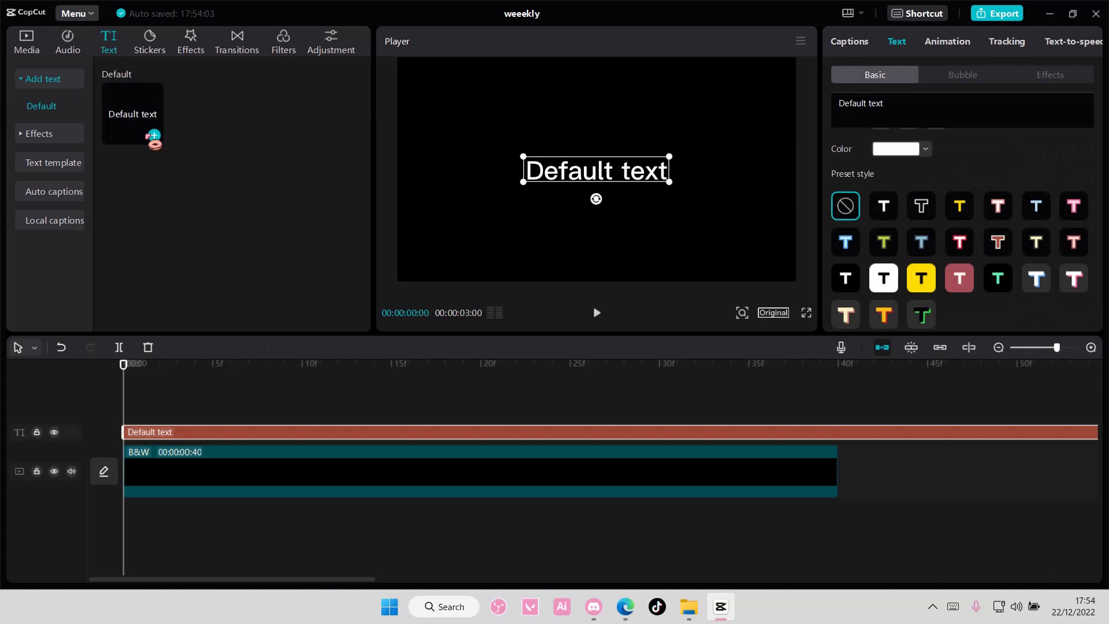
# - Split the text clip at frame 40 and delete the piece beyond the background
pyautogui.moveTo(139, 375); pyautogui.dragTo(856, 441)
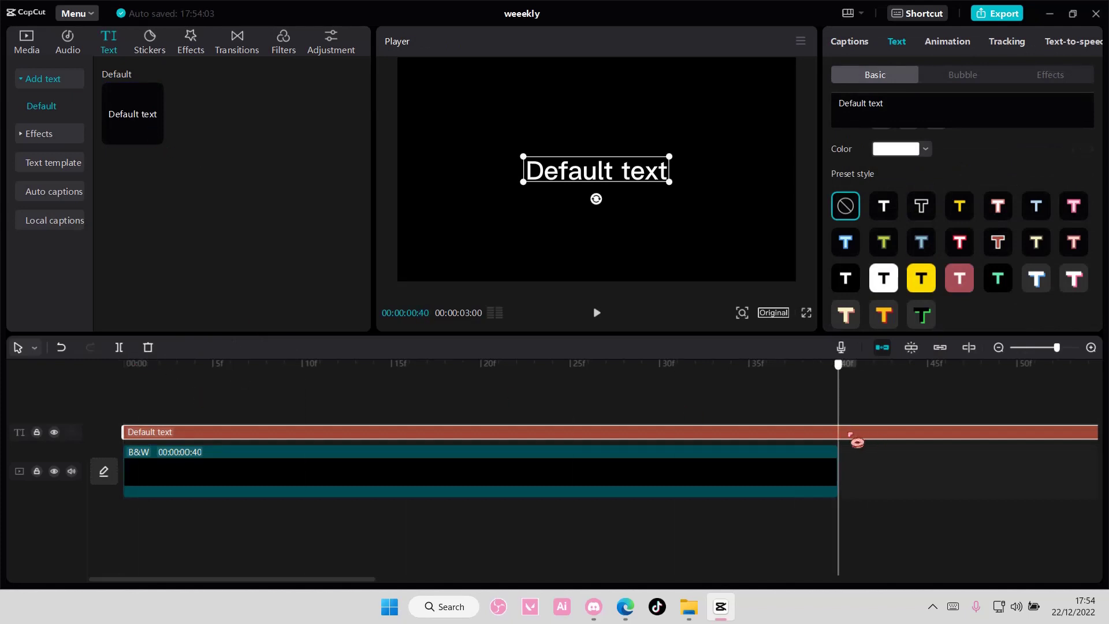
pyautogui.click(119, 347)
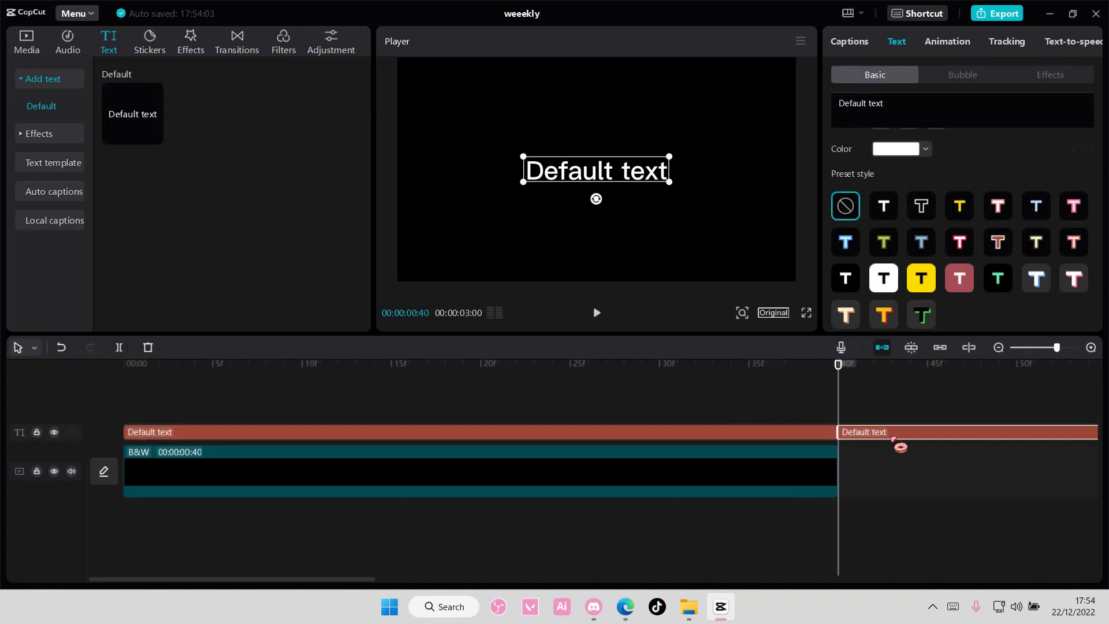
pyautogui.press('Delete')
# - Try splitting the text clip at frame 19, then undo the split
pyautogui.moveTo(838, 378); pyautogui.dragTo(460, 392)
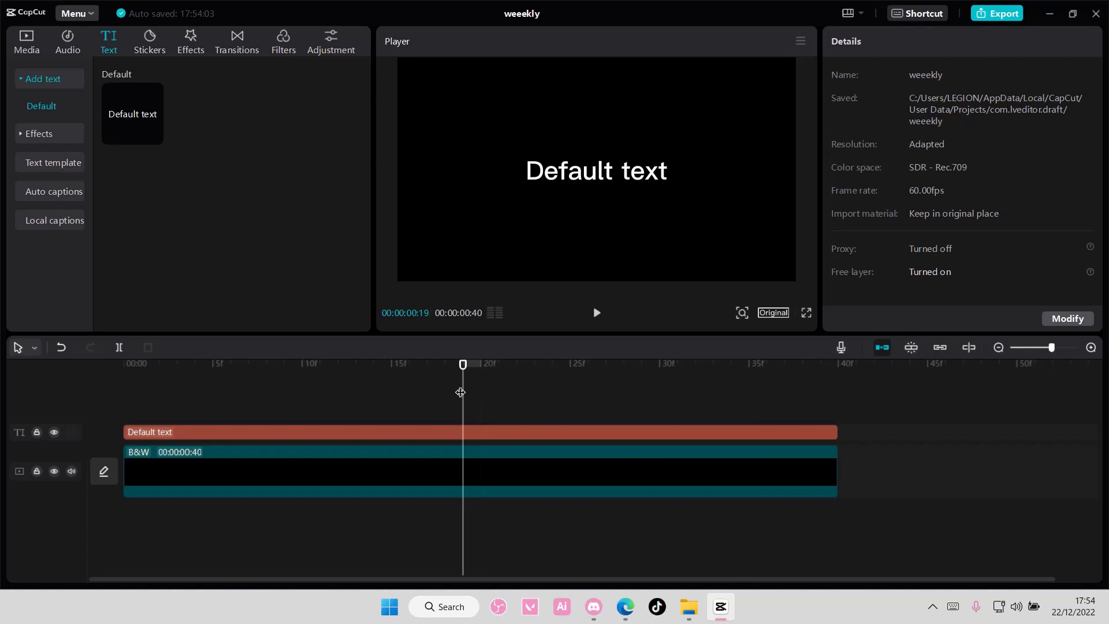
pyautogui.click(465, 433)
pyautogui.click(120, 348)
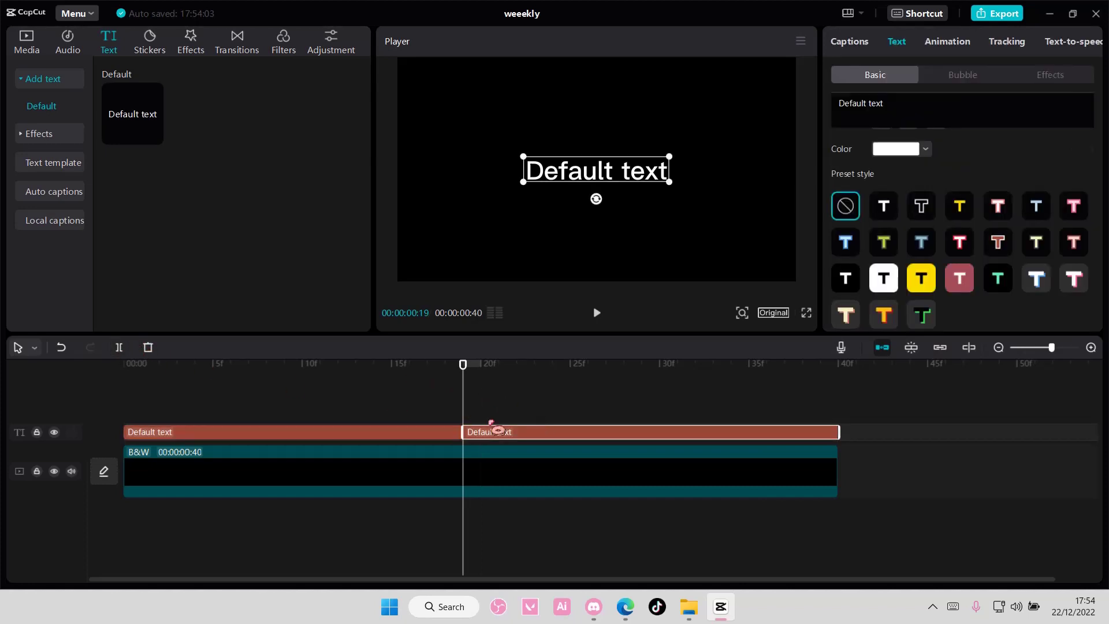
pyautogui.hotkey('ctrl', 'z')
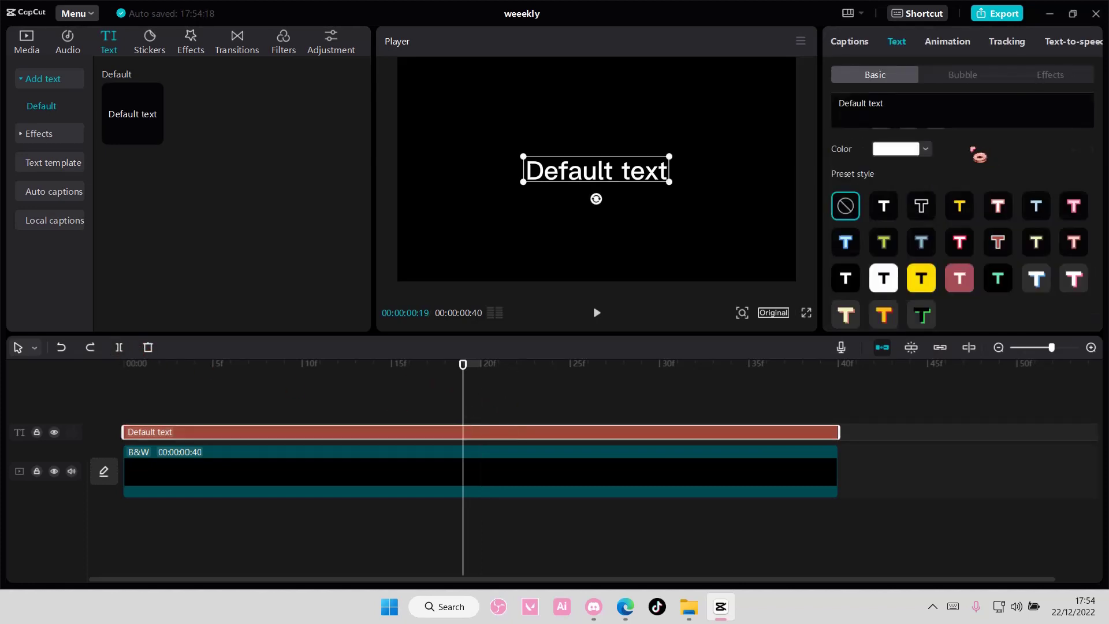
# - Make the text read 'step into the daylight' in the MagazineLetter font at size 10
pyautogui.click(905, 100)
pyautogui.write('s')
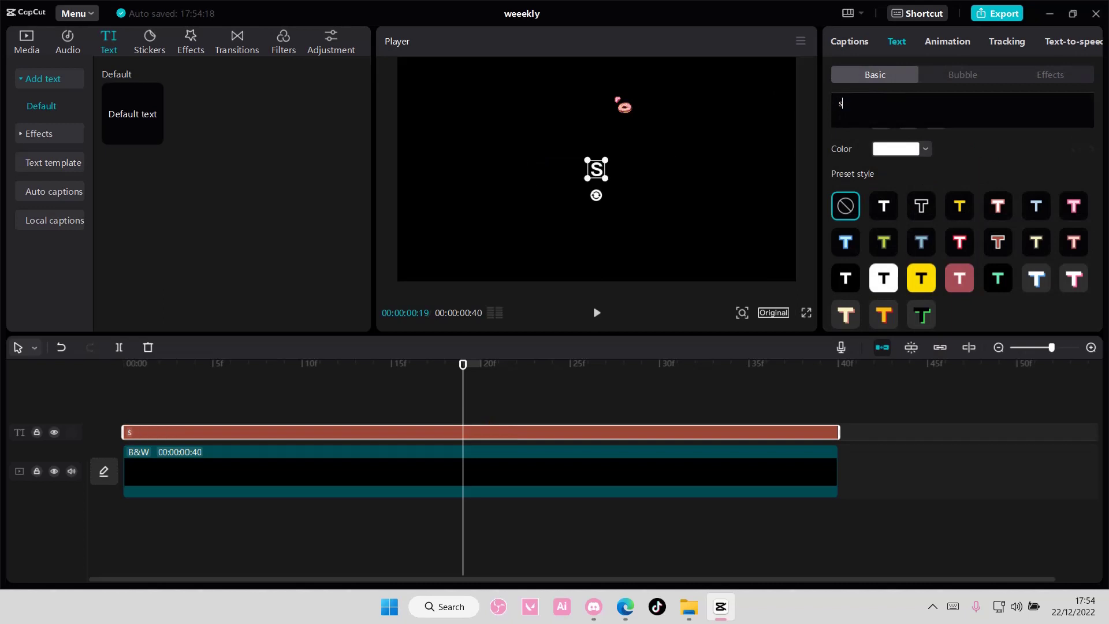
pyautogui.write('tep in')
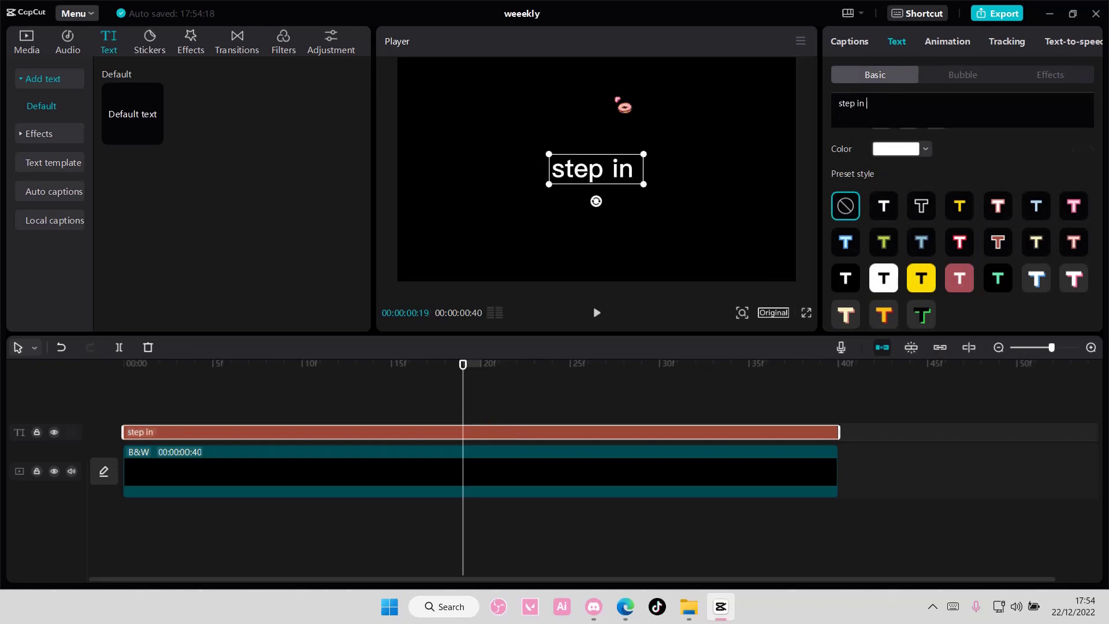
pyautogui.write('to the day')
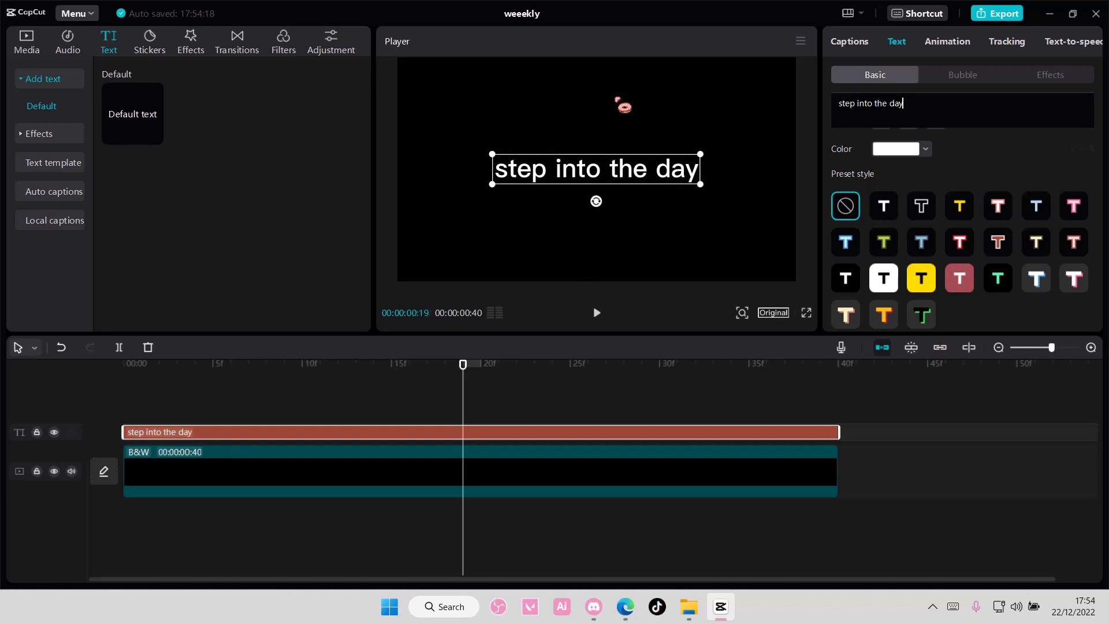
pyautogui.write('light')
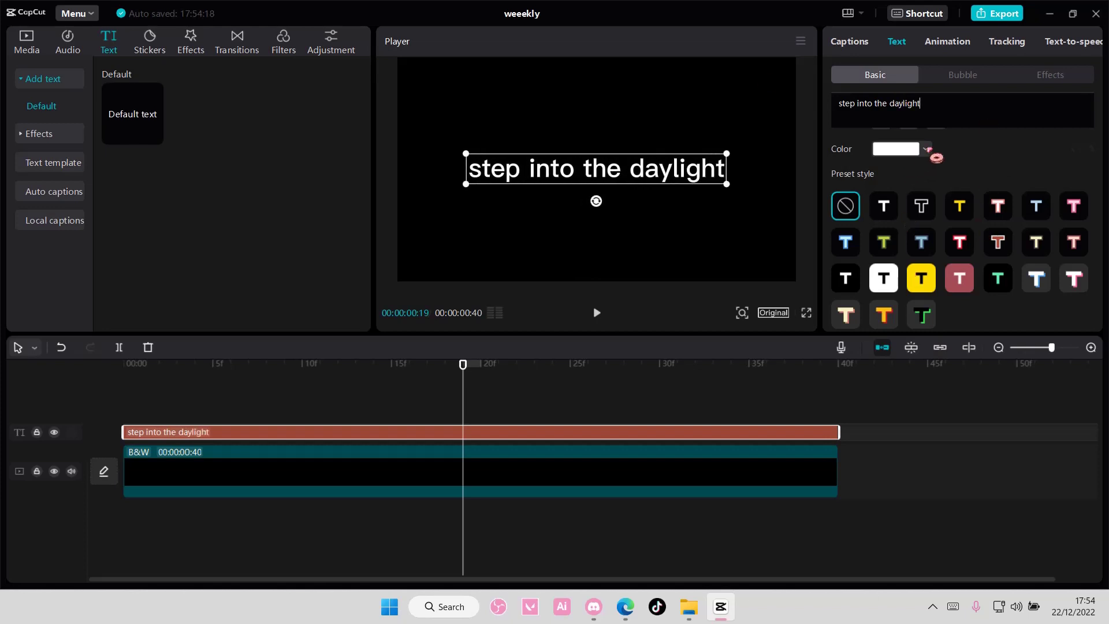
pyautogui.scroll(2, 927, 185)
pyautogui.scroll(2, 922, 181)
pyautogui.scroll(1, 947, 175)
pyautogui.click(950, 160)
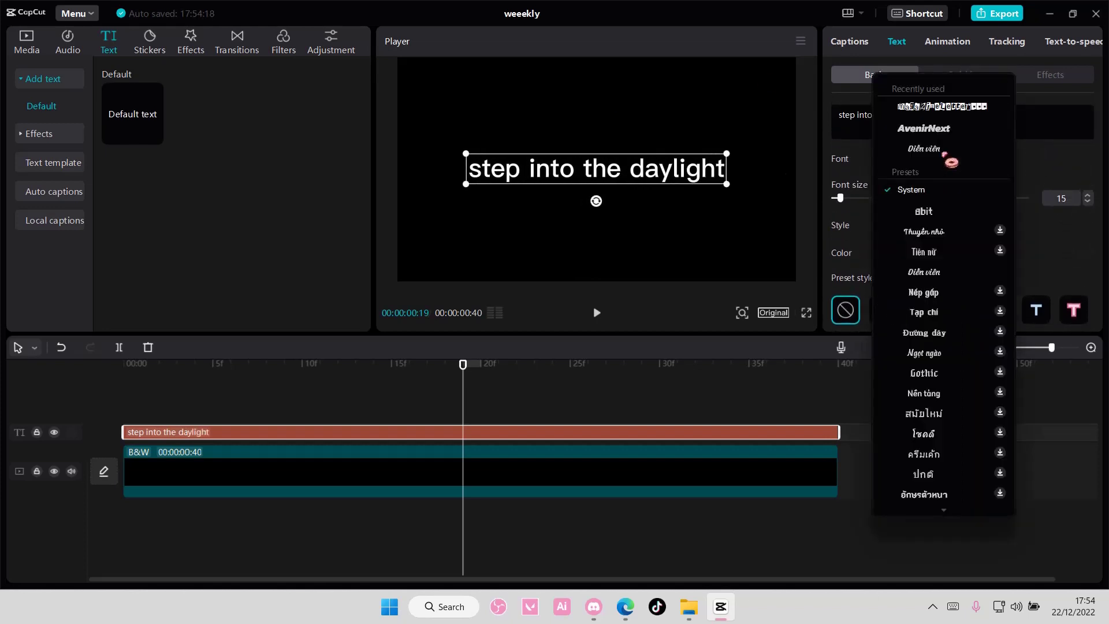
pyautogui.click(949, 115)
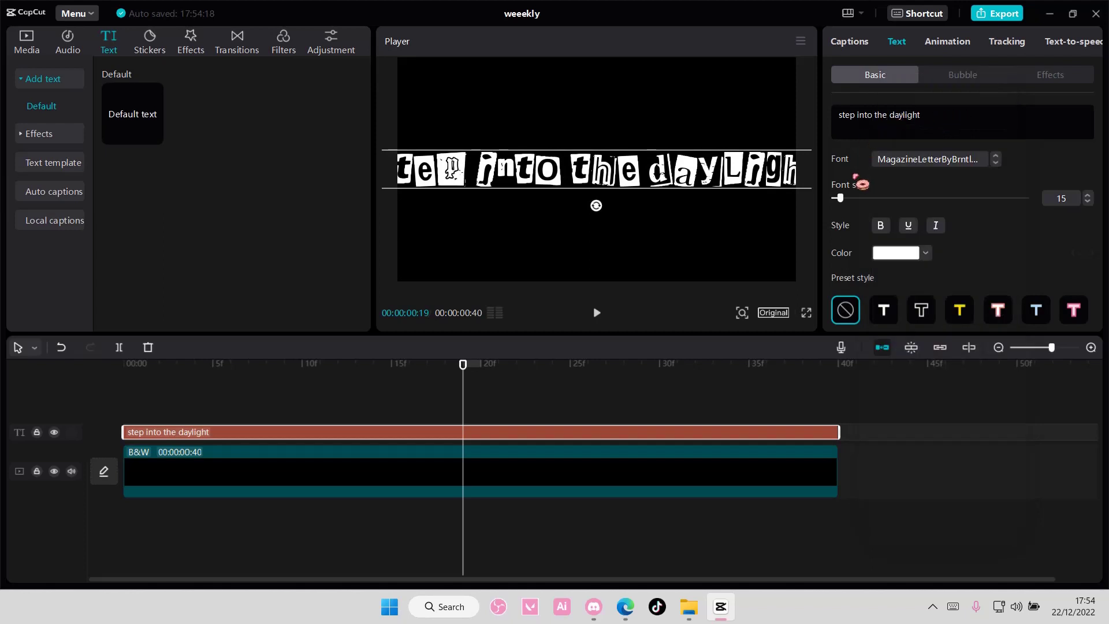
pyautogui.moveTo(840, 197); pyautogui.dragTo(837, 198)
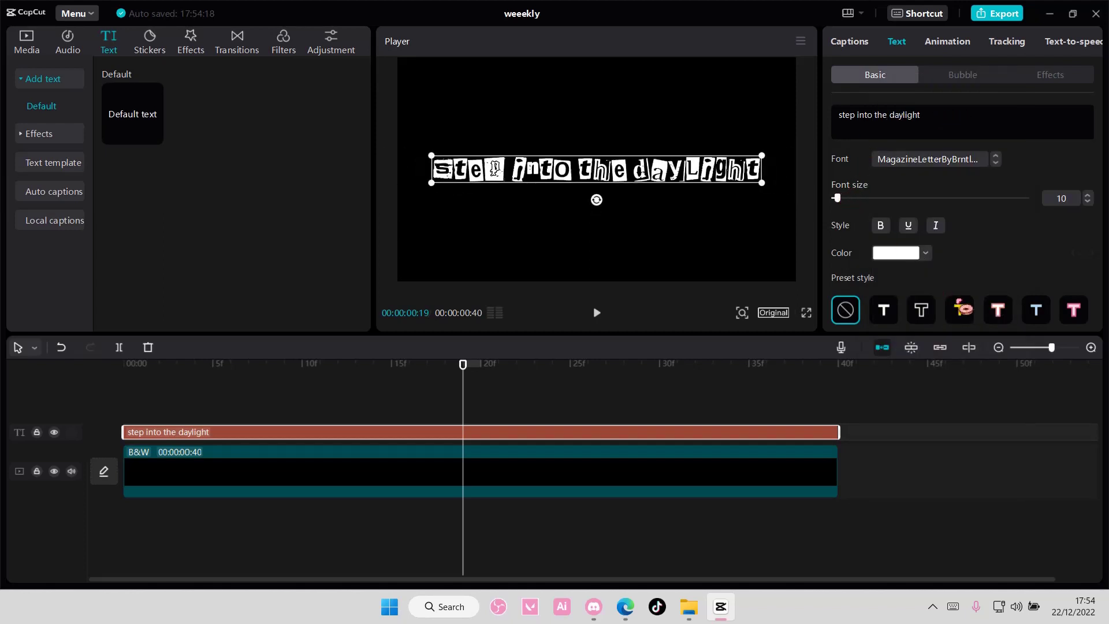
# - Try yellow and yellow-green presets, keep the orange preset style, and split the clip at frame 19
pyautogui.click(959, 310)
pyautogui.scroll(-1, 959, 294)
pyautogui.click(892, 304)
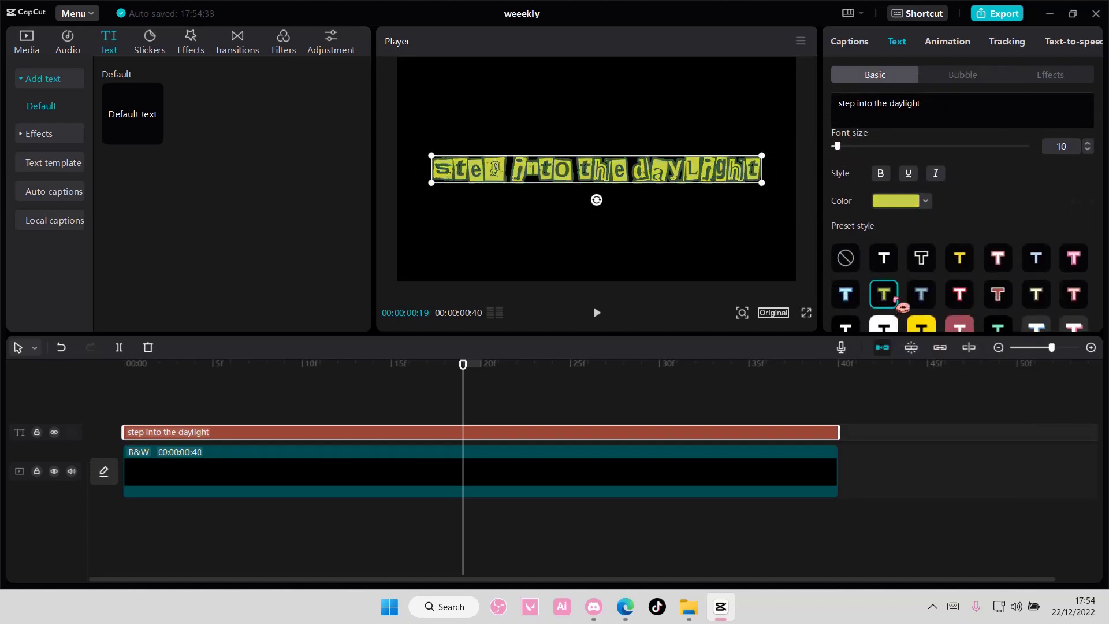
pyautogui.scroll(-2, 901, 307)
pyautogui.click(884, 315)
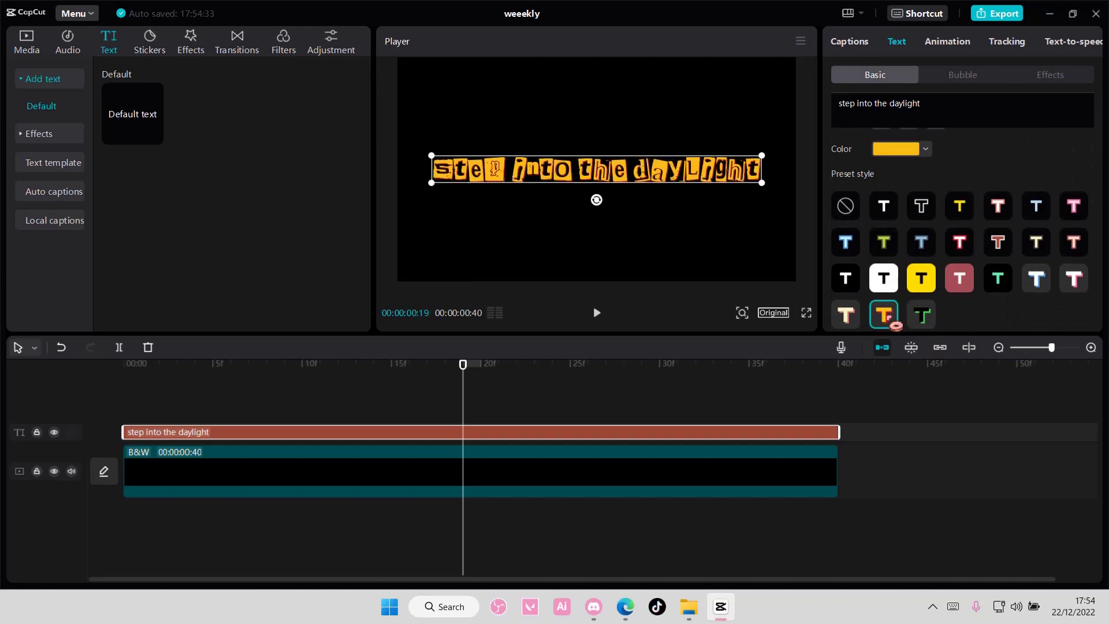
pyautogui.click(119, 347)
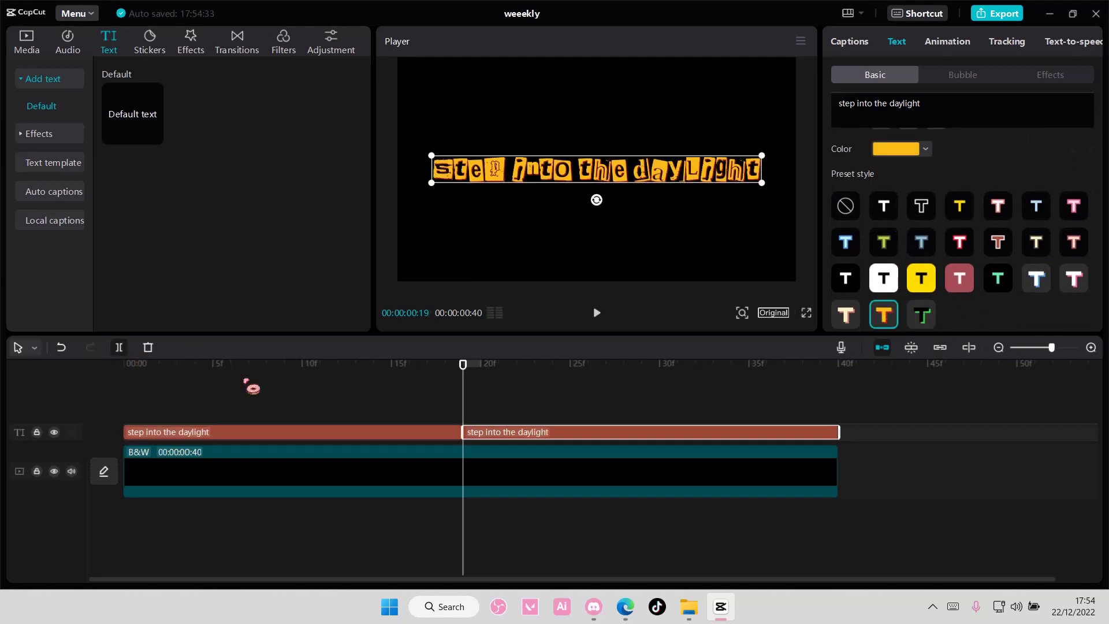
pyautogui.scroll(2, 949, 168)
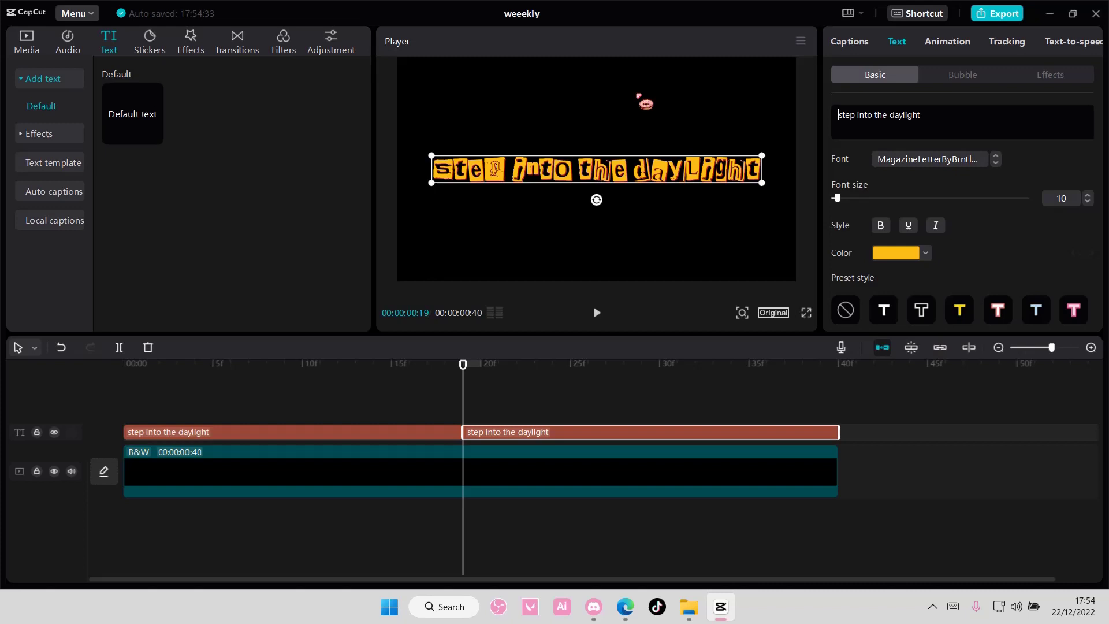
# - Reword the second clip to 'and let it go' and colour it a lighter pink
pyautogui.hotkey('ctrl', 'a')
pyautogui.write('and le')
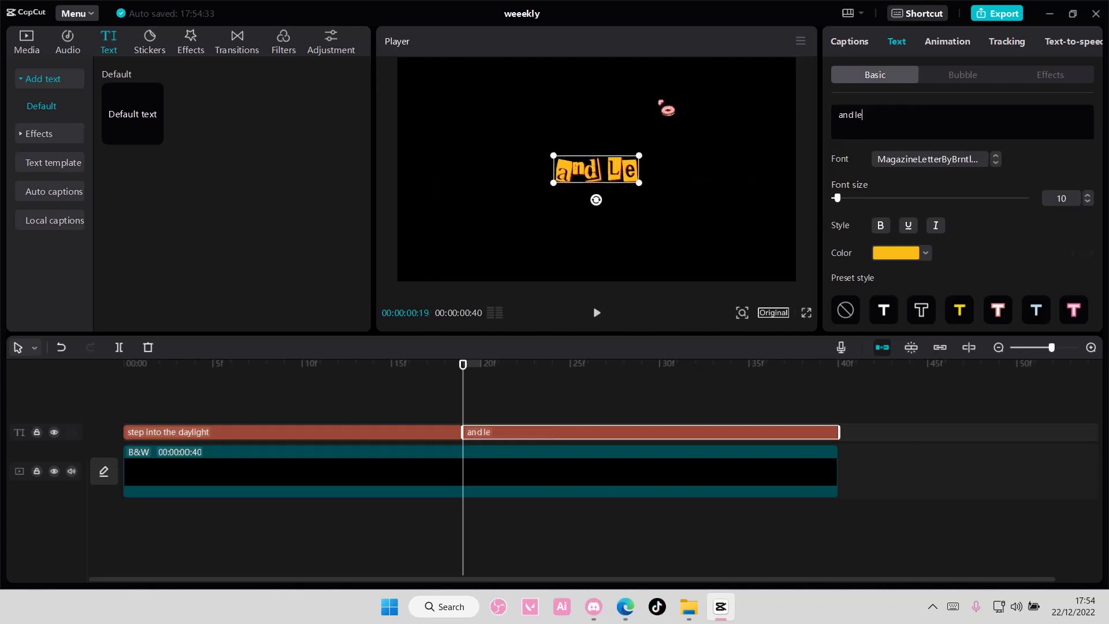
pyautogui.write('t it go')
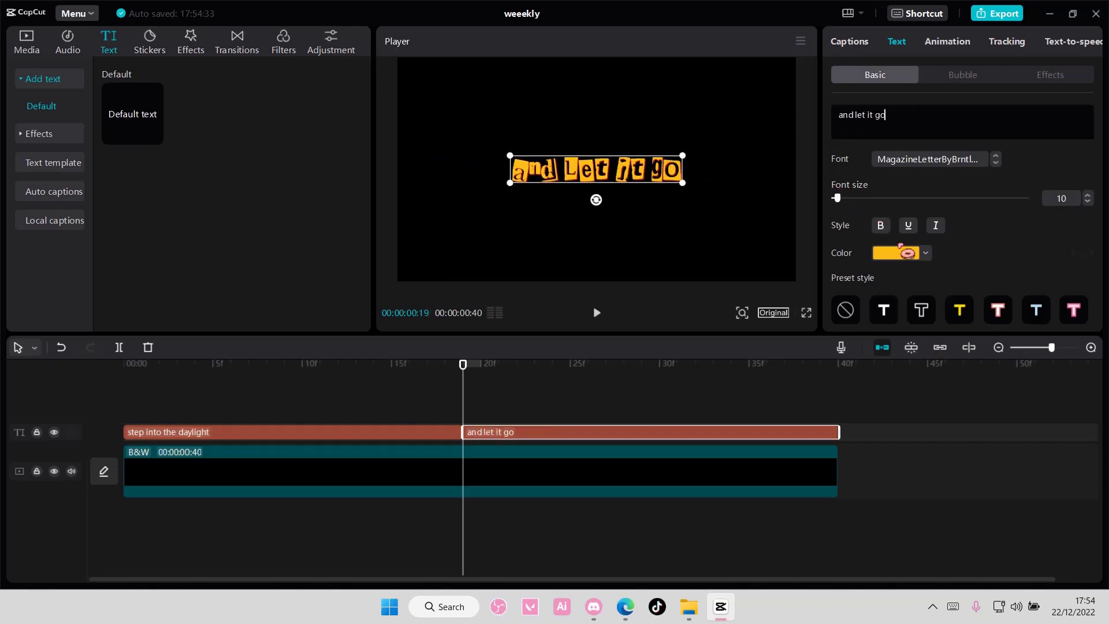
pyautogui.click(926, 254)
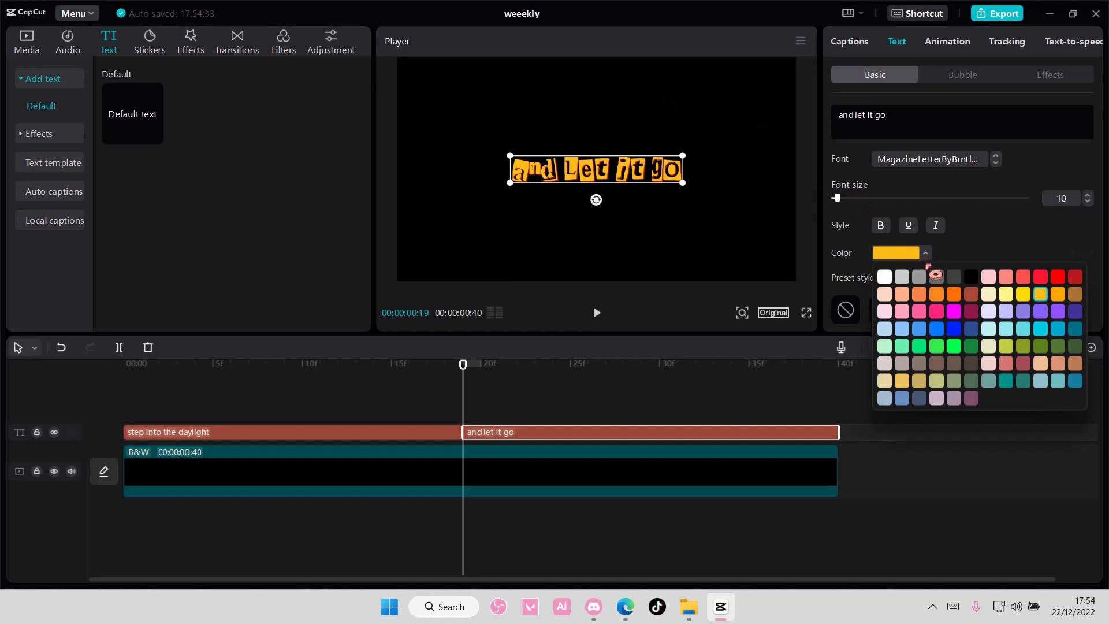
pyautogui.click(918, 312)
pyautogui.click(885, 312)
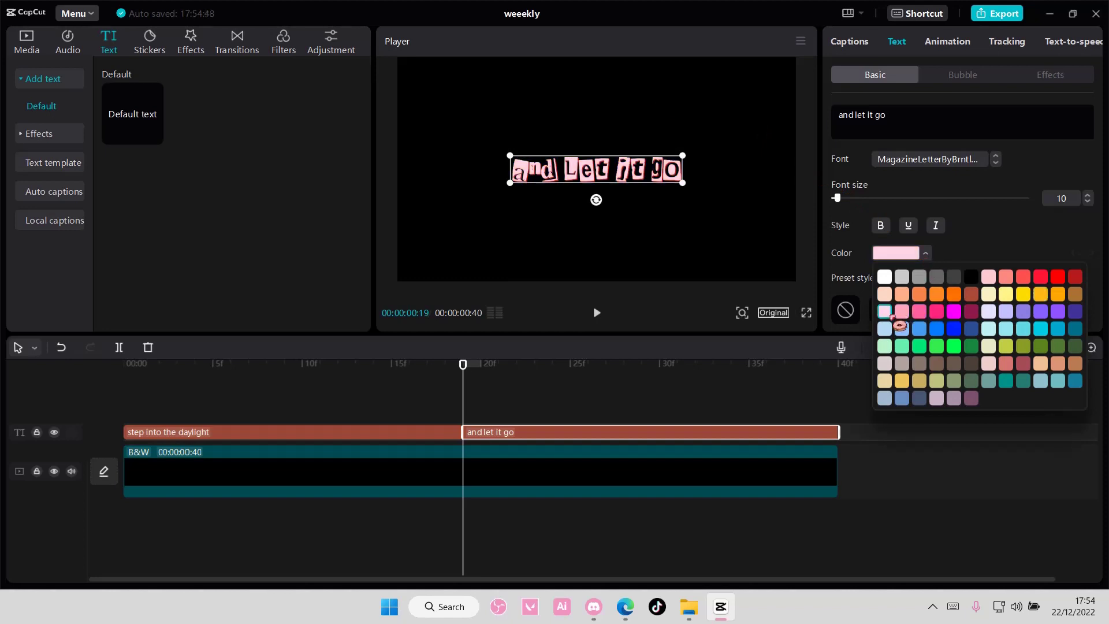
# - Select the first lyric clip and try a light cyan colour on it
pyautogui.click(392, 440)
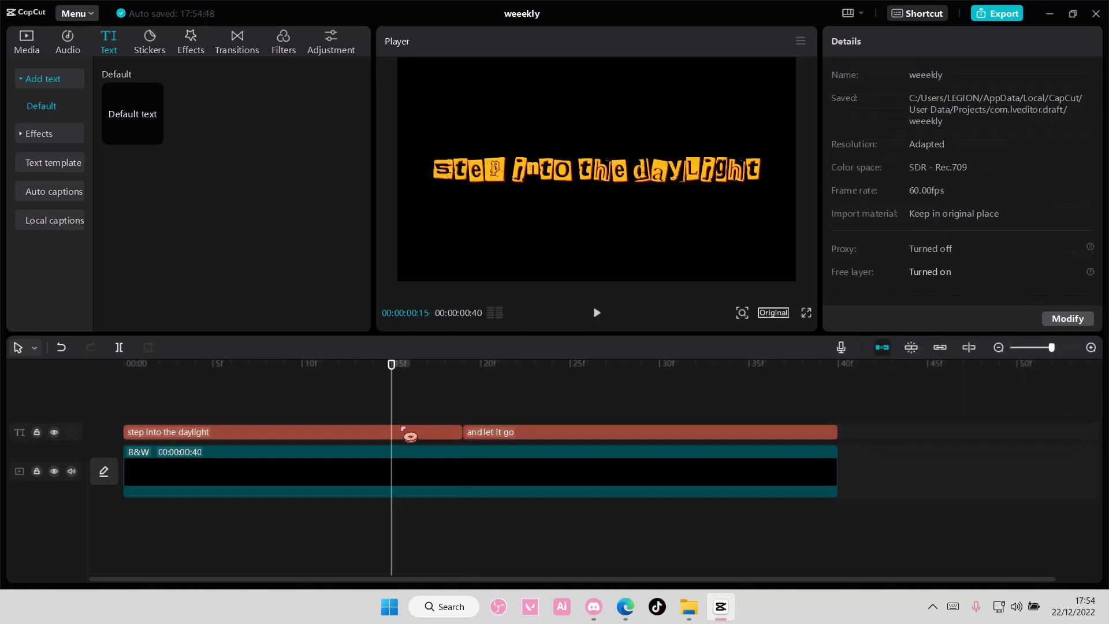
pyautogui.click(409, 435)
pyautogui.click(927, 254)
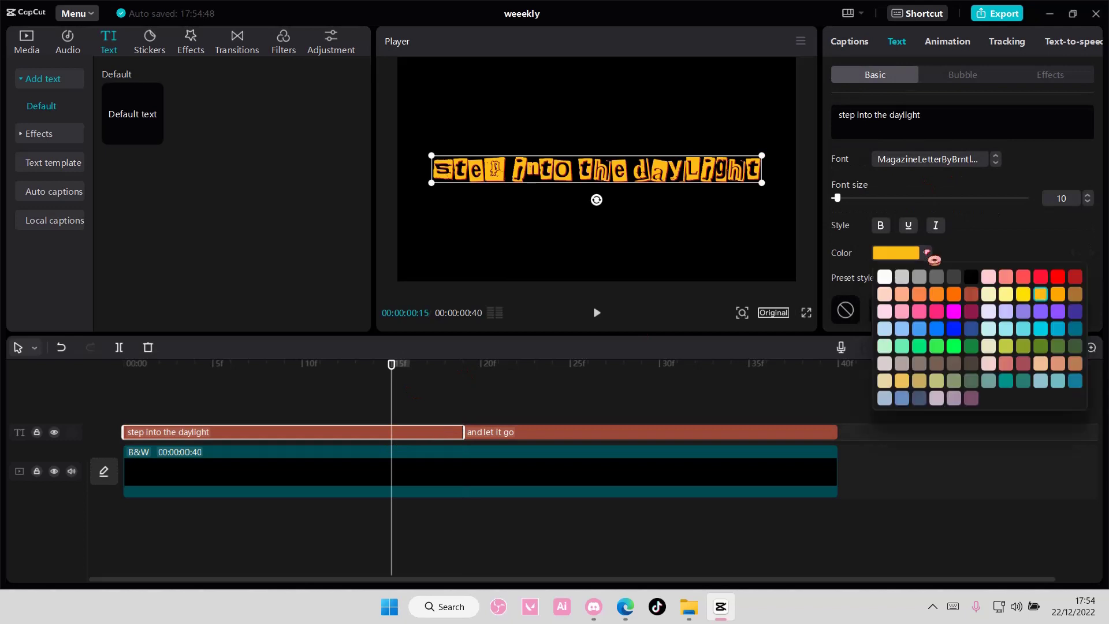
pyautogui.click(1003, 330)
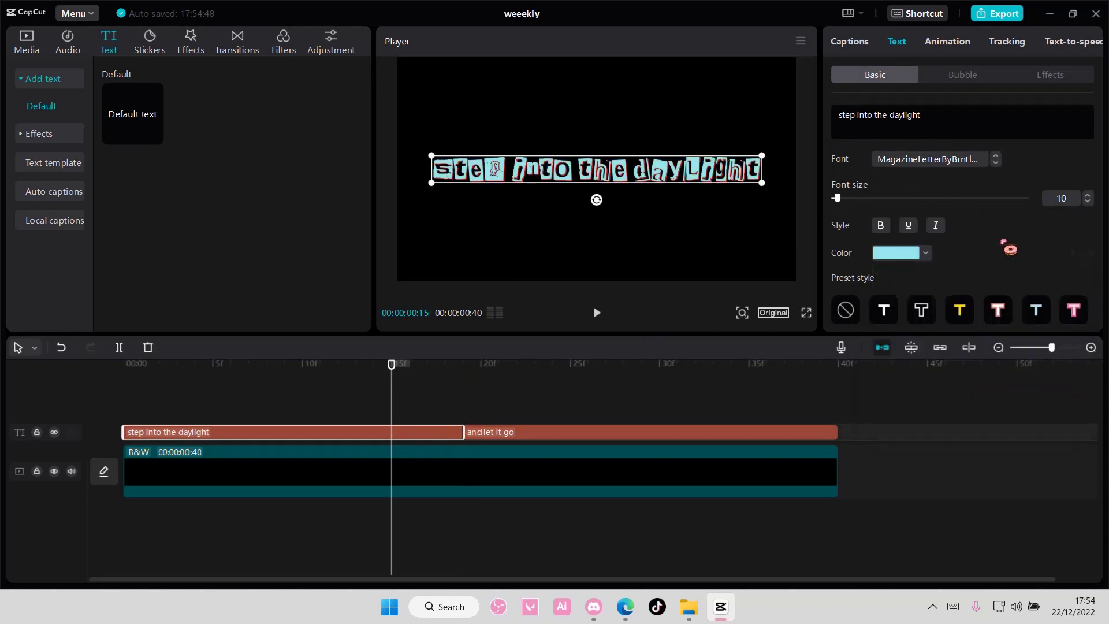
pyautogui.click(750, 379)
pyautogui.moveTo(749, 383)
pyautogui.mouseDown()
pyautogui.moveTo(321, 367)
pyautogui.moveTo(612, 398)
pyautogui.moveTo(317, 380)
pyautogui.mouseUp()
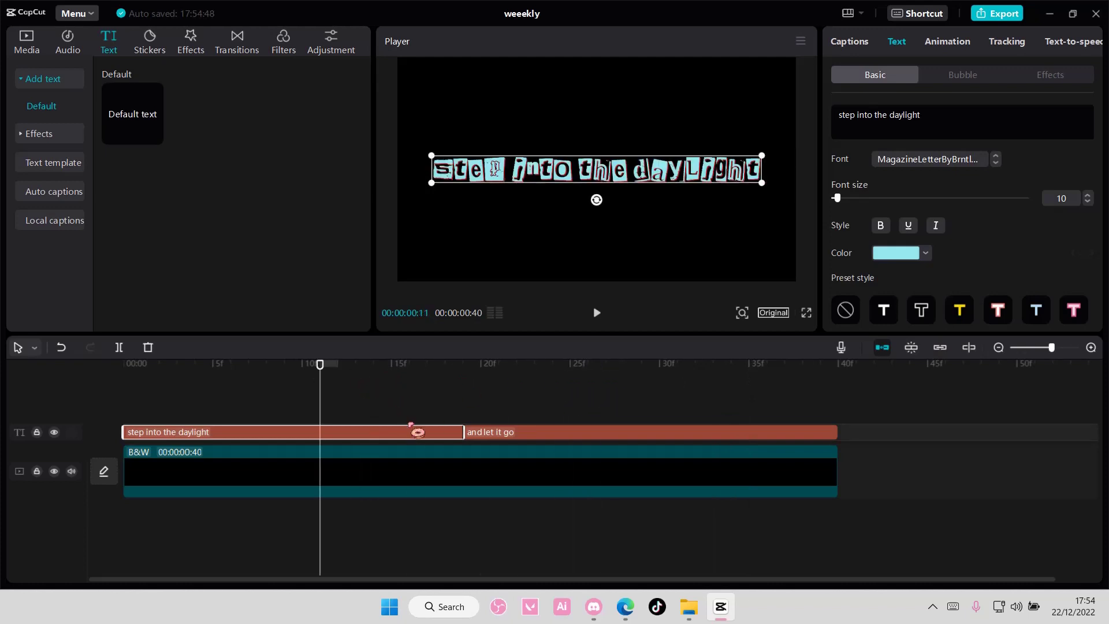
pyautogui.scroll(-2, 890, 279)
pyautogui.scroll(-3, 891, 279)
pyautogui.scroll(-3, 891, 281)
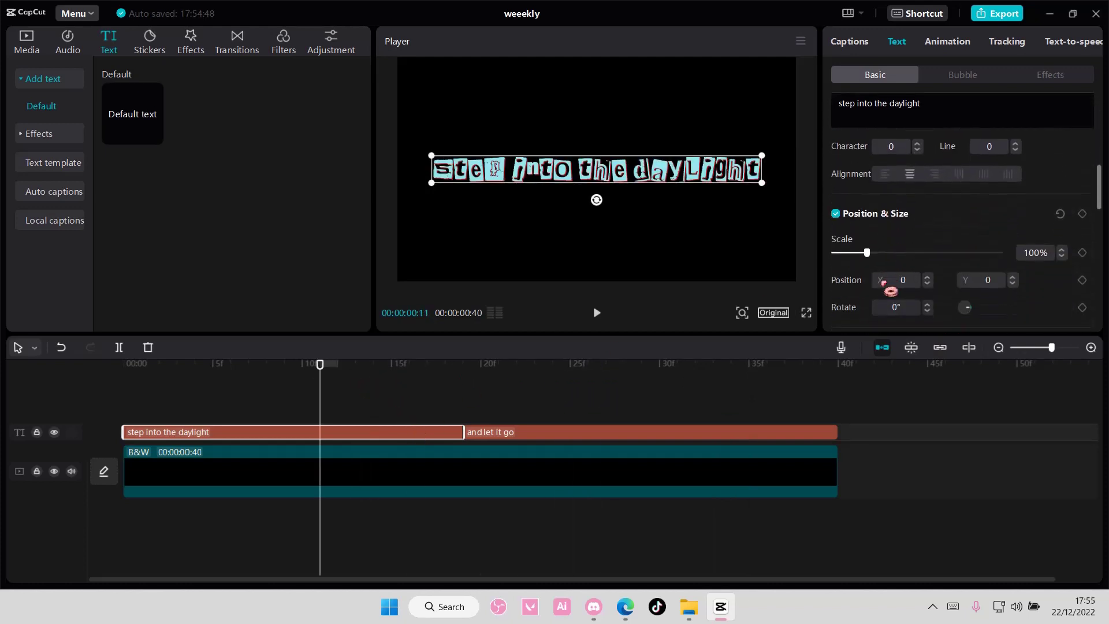
pyautogui.scroll(-2, 890, 287)
pyautogui.scroll(-3, 889, 288)
pyautogui.scroll(1, 894, 198)
pyautogui.scroll(2, 876, 199)
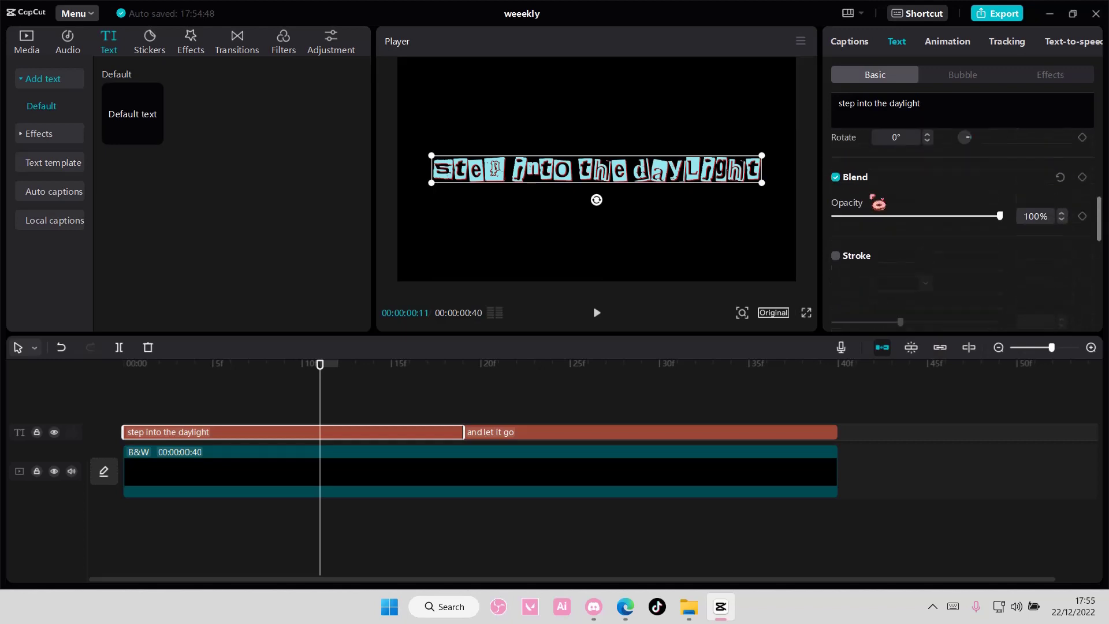
pyautogui.scroll(3, 882, 205)
pyautogui.scroll(3, 892, 208)
pyautogui.scroll(3, 904, 213)
# - Try magenta, purple, lavender and yellow on the first lyric, then settle on pink
pyautogui.click(926, 253)
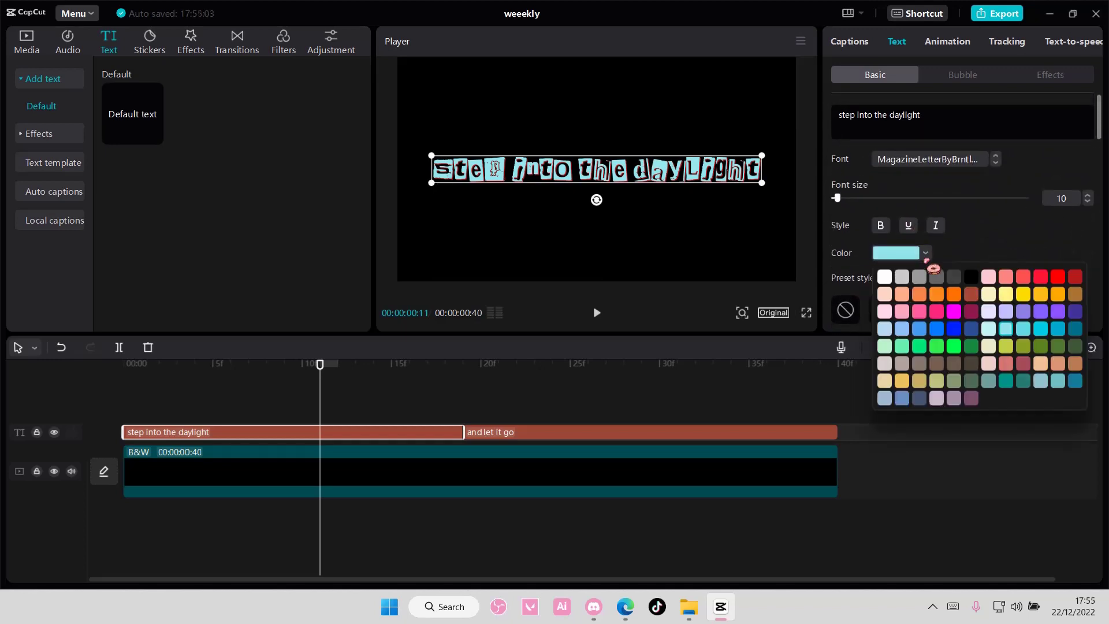
pyautogui.click(954, 311)
pyautogui.click(1042, 316)
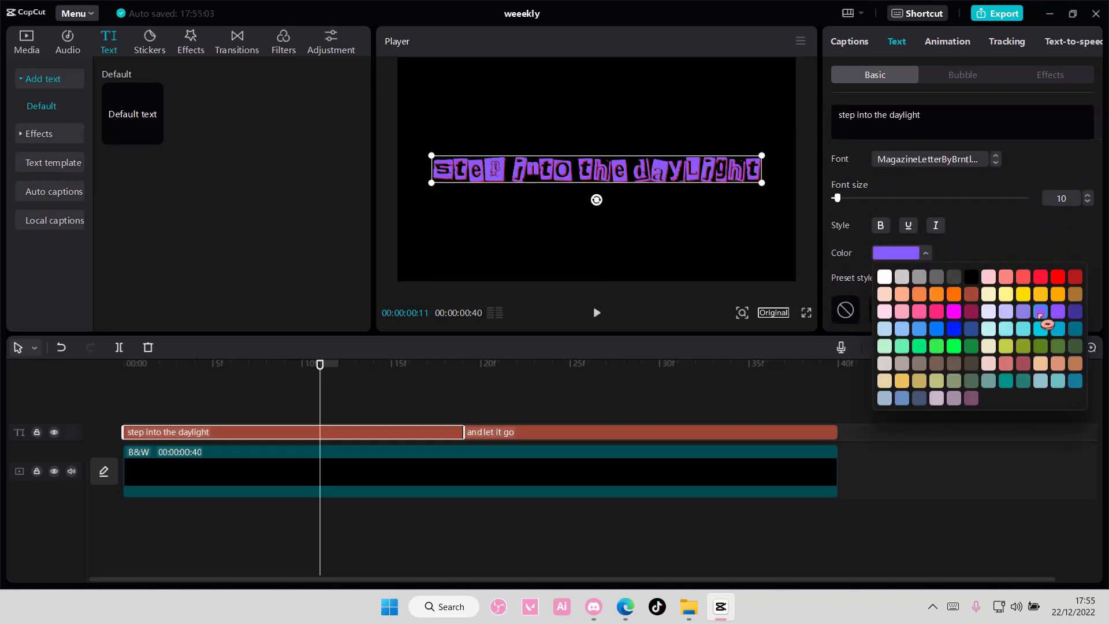
pyautogui.click(1006, 312)
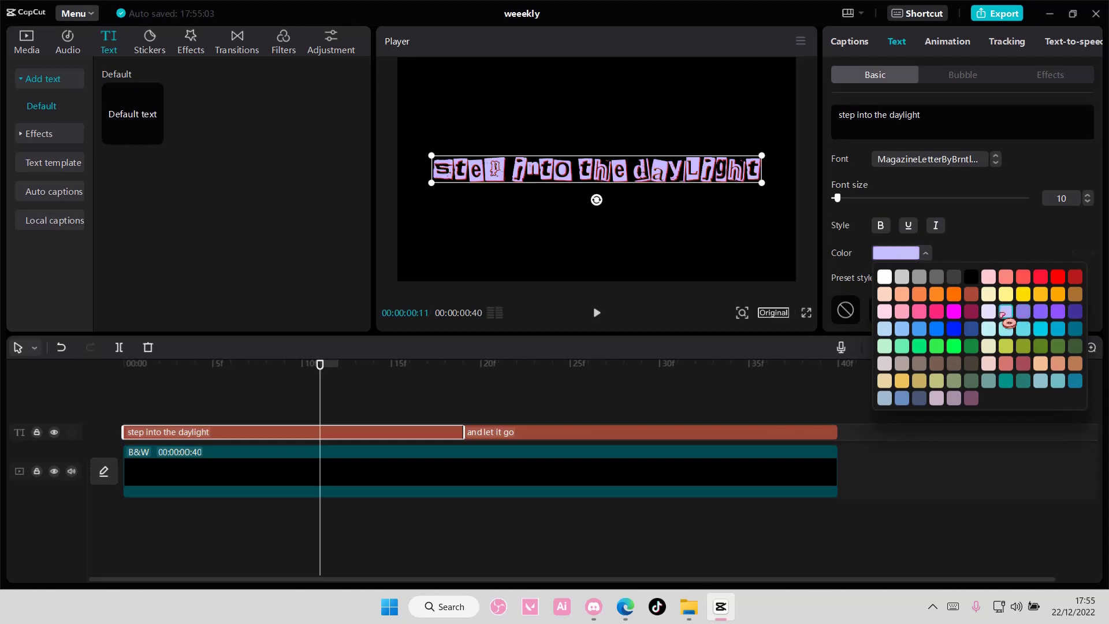
pyautogui.click(1006, 294)
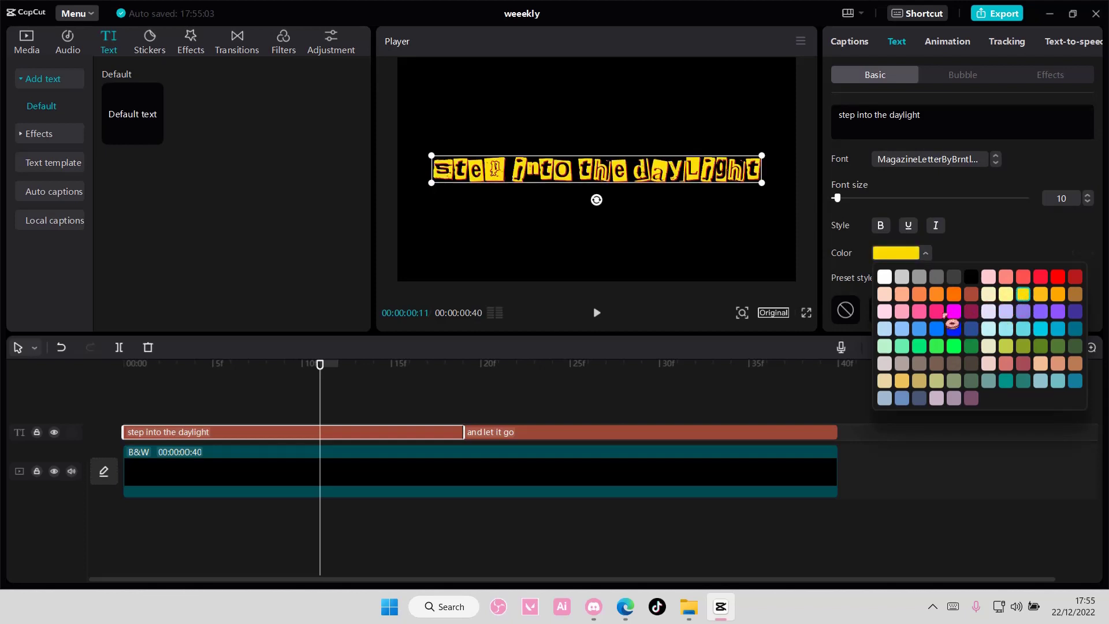
pyautogui.click(924, 314)
pyautogui.click(999, 243)
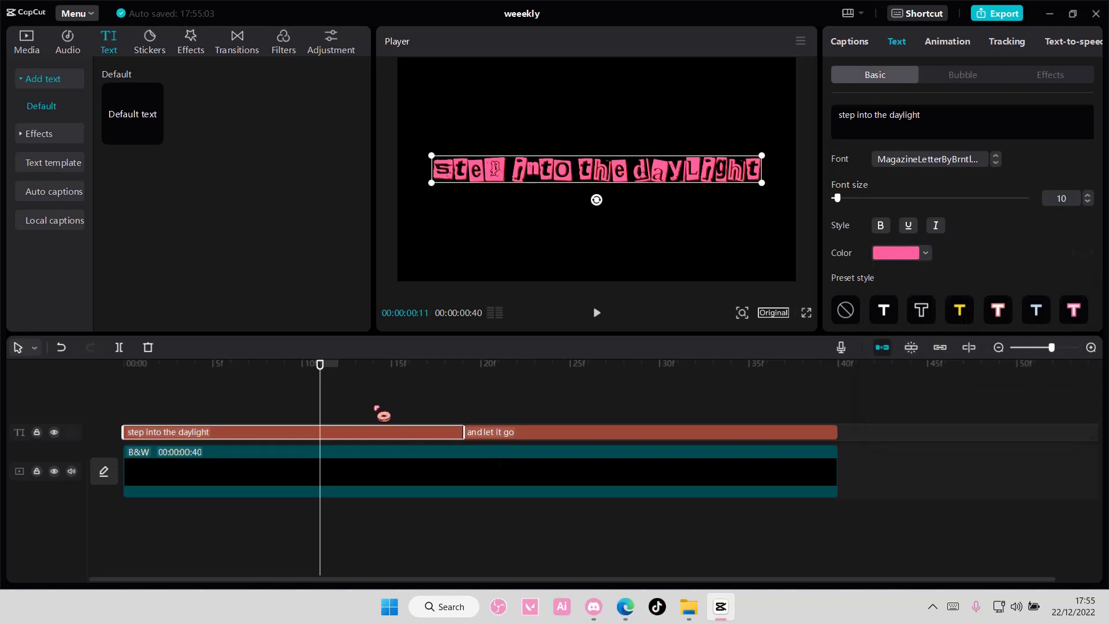
# - Split the B&W background clip at frame 19 where the second lyric starts
pyautogui.click(467, 409)
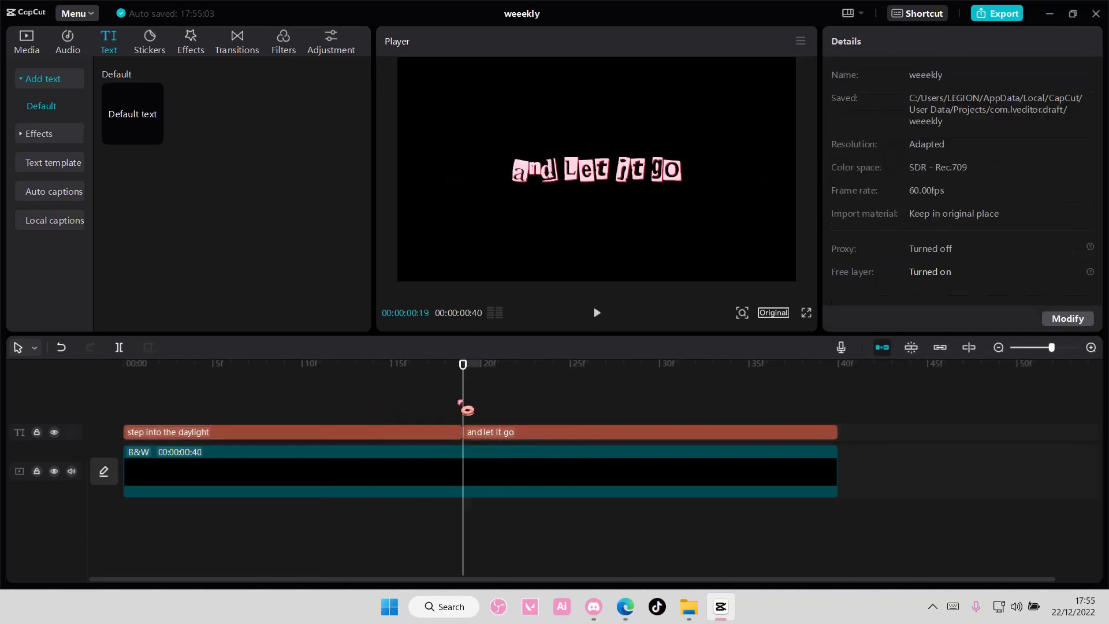
pyautogui.moveTo(464, 407)
pyautogui.mouseDown()
pyautogui.moveTo(595, 421)
pyautogui.moveTo(329, 404)
pyautogui.moveTo(651, 433)
pyautogui.moveTo(430, 436)
pyautogui.mouseUp()
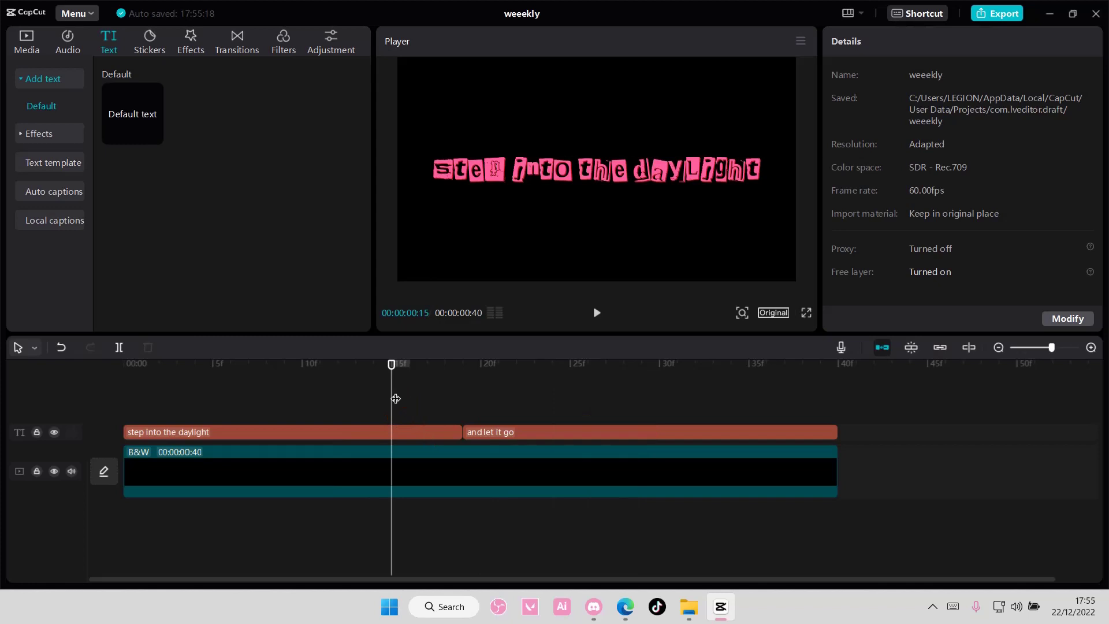
pyautogui.click(463, 408)
pyautogui.click(488, 467)
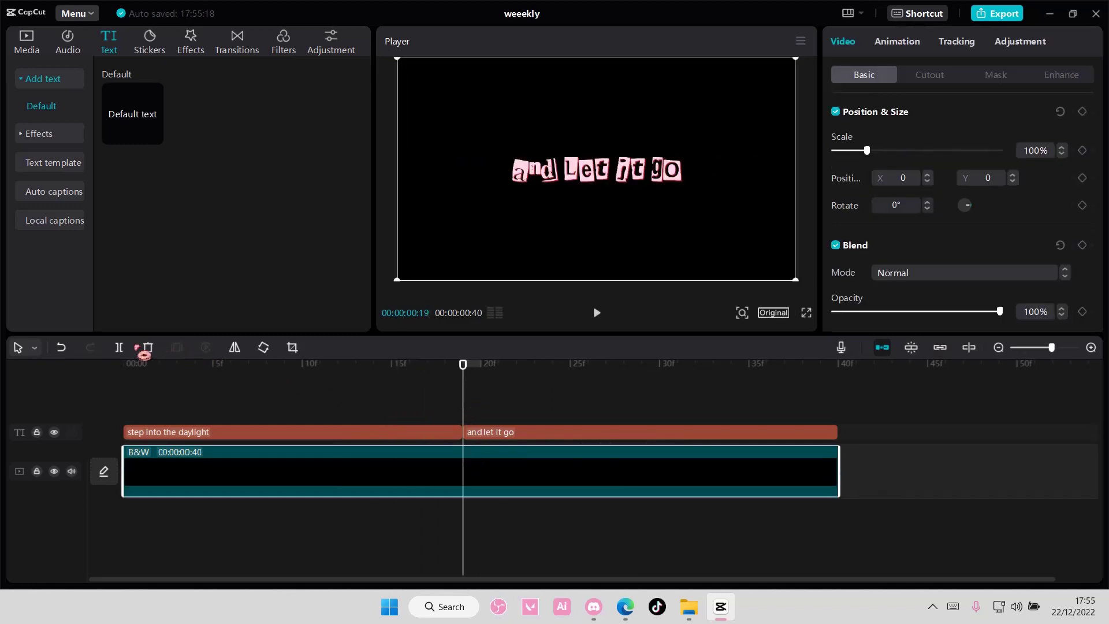
pyautogui.click(119, 348)
# - Colour the 'step into the daylight' text light pink and review the video to its end
pyautogui.click(415, 438)
pyautogui.moveTo(401, 382); pyautogui.dragTo(386, 506)
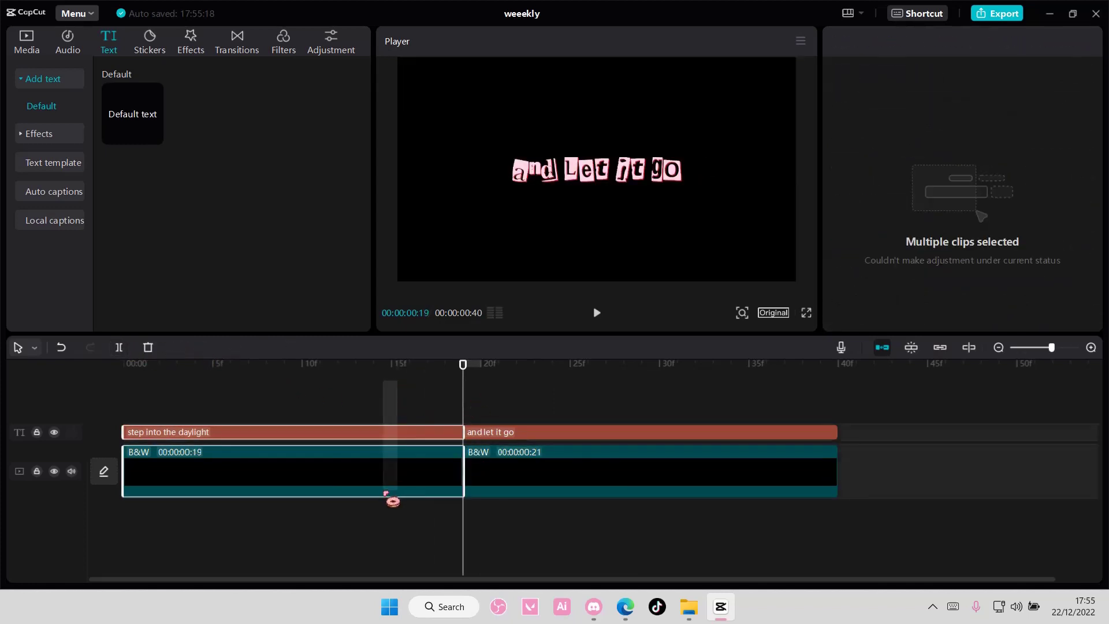
pyautogui.click(573, 433)
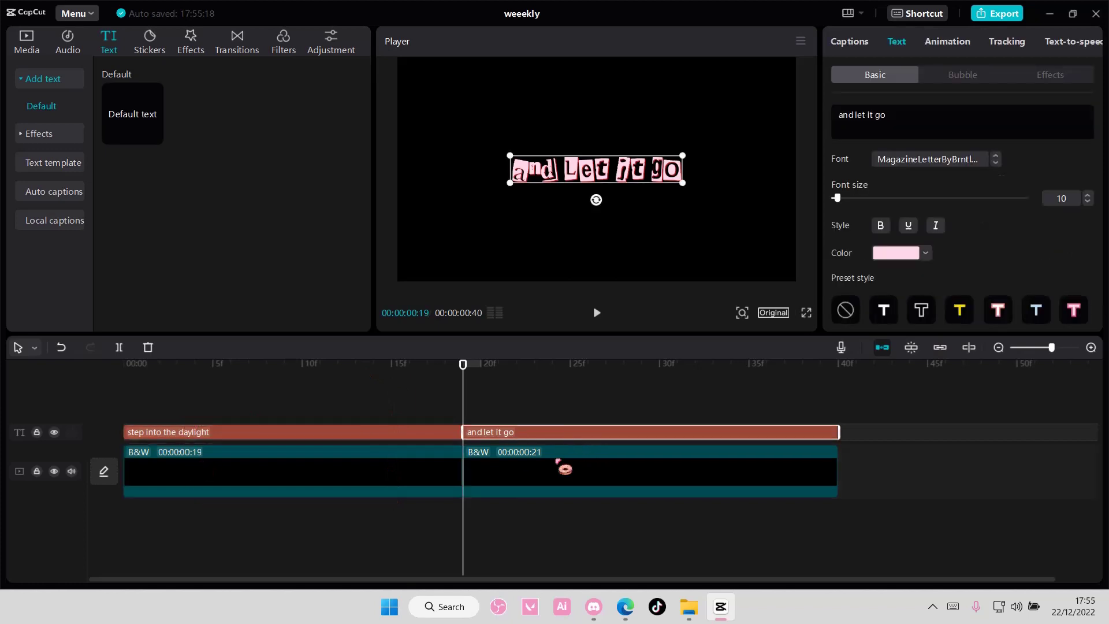
pyautogui.moveTo(460, 397); pyautogui.dragTo(407, 396)
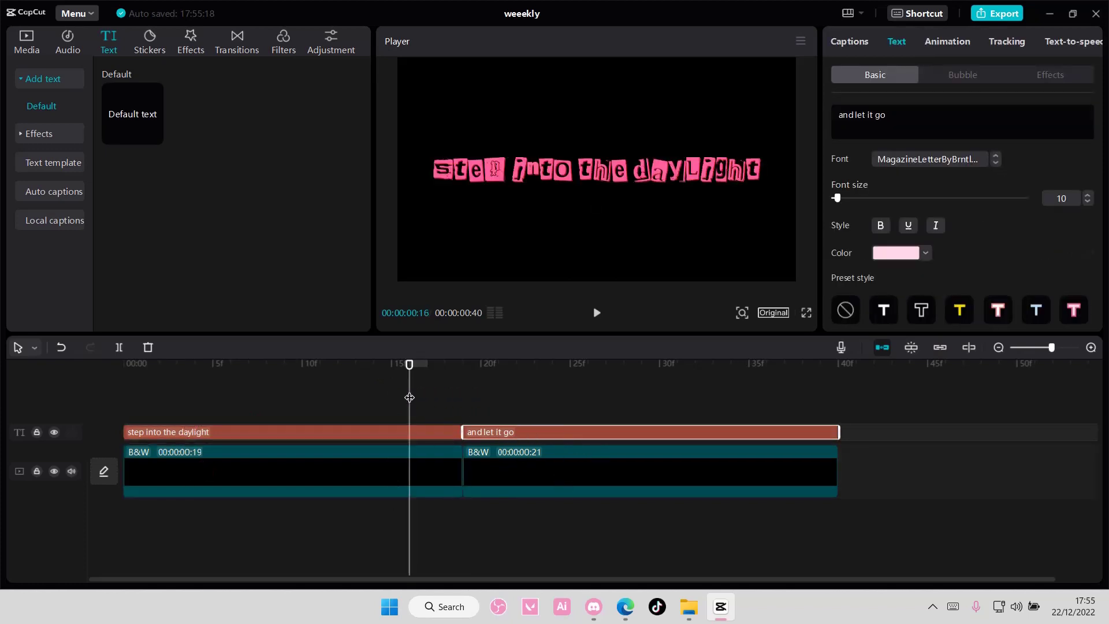
pyautogui.click(434, 441)
pyautogui.click(927, 254)
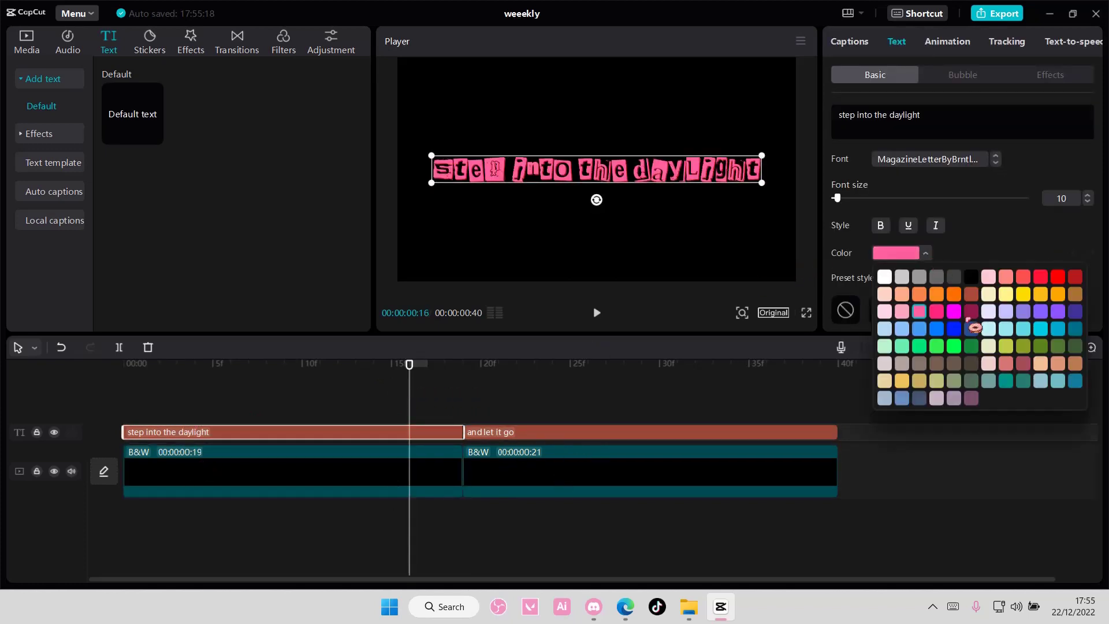
pyautogui.click(919, 313)
pyautogui.click(517, 378)
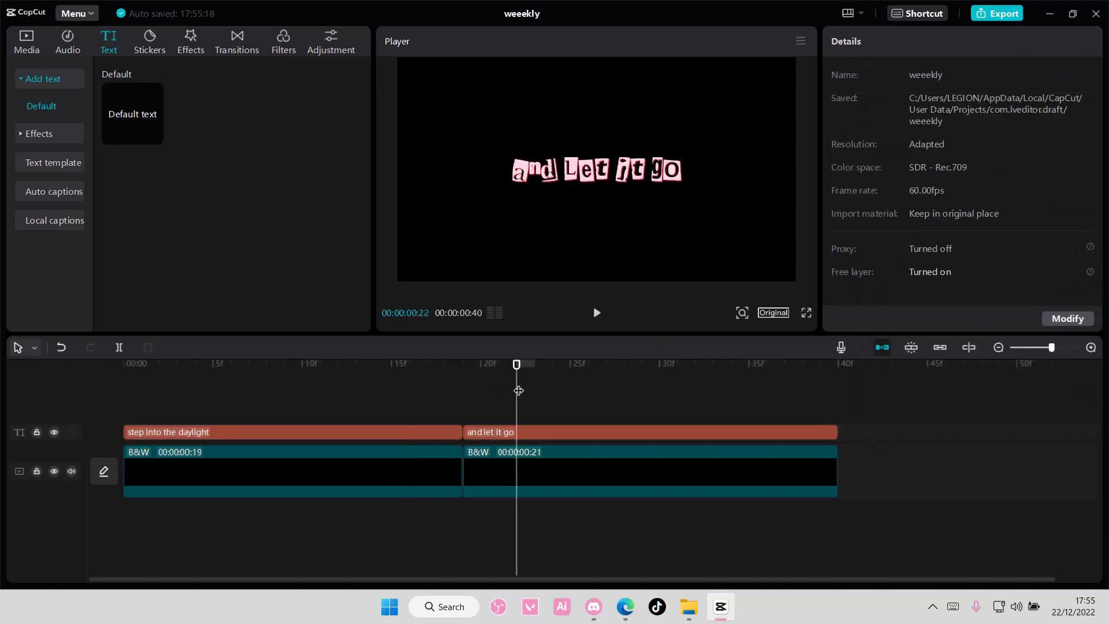
pyautogui.moveTo(518, 391); pyautogui.dragTo(429, 399)
pyautogui.click(839, 407)
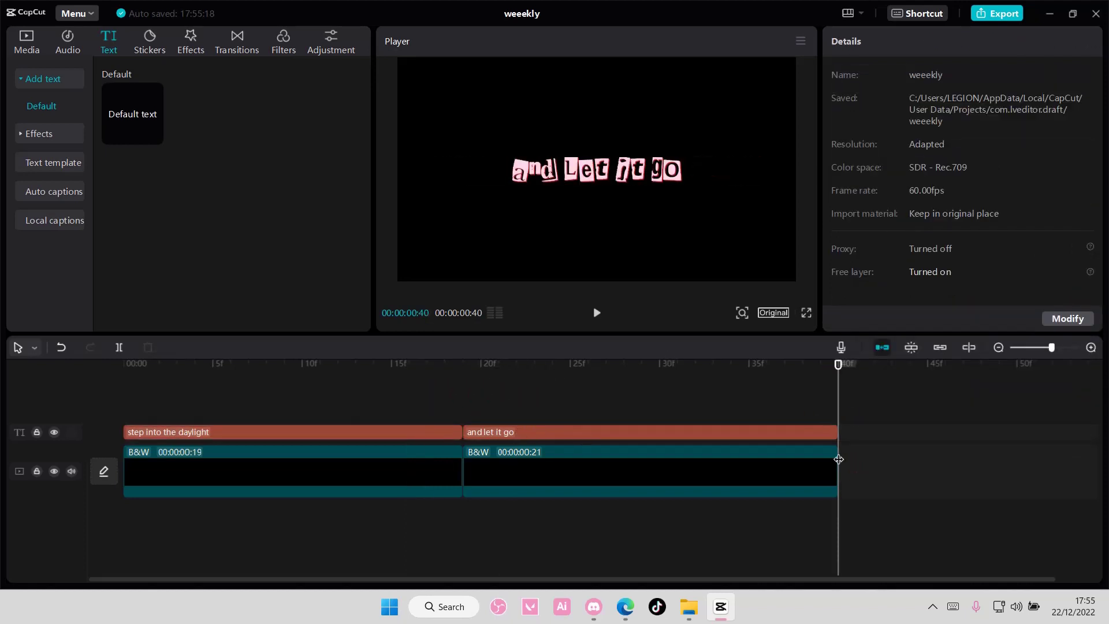
# - Merge the first lyric and its background piece into Compound clip67
pyautogui.click(705, 474)
pyautogui.click(374, 396)
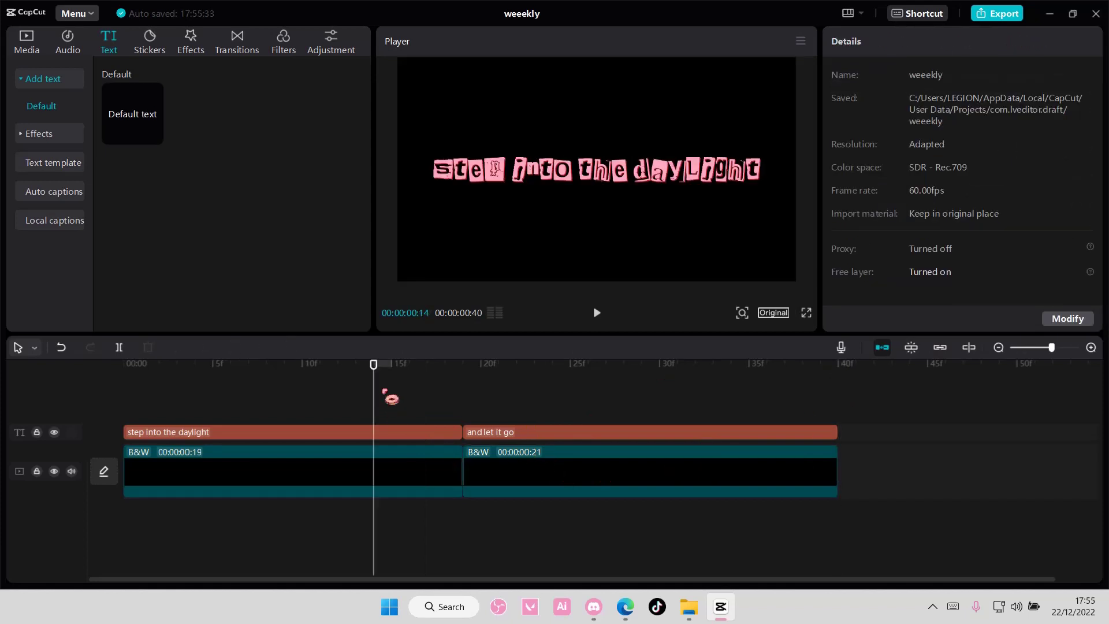
pyautogui.moveTo(413, 380); pyautogui.dragTo(428, 495)
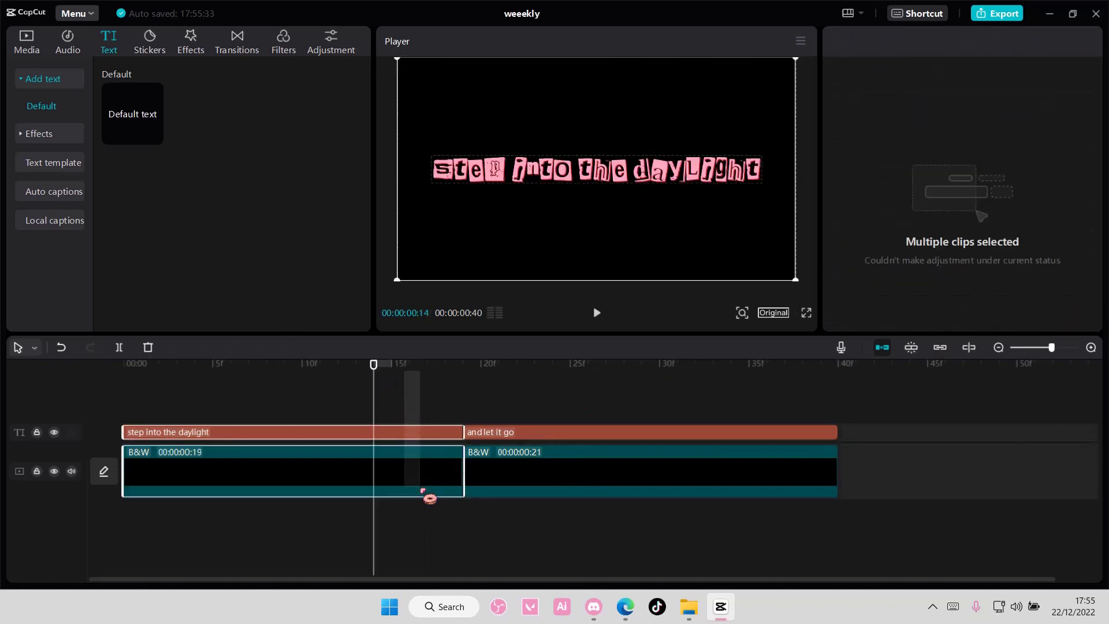
pyautogui.rightClick(427, 474)
pyautogui.click(476, 544)
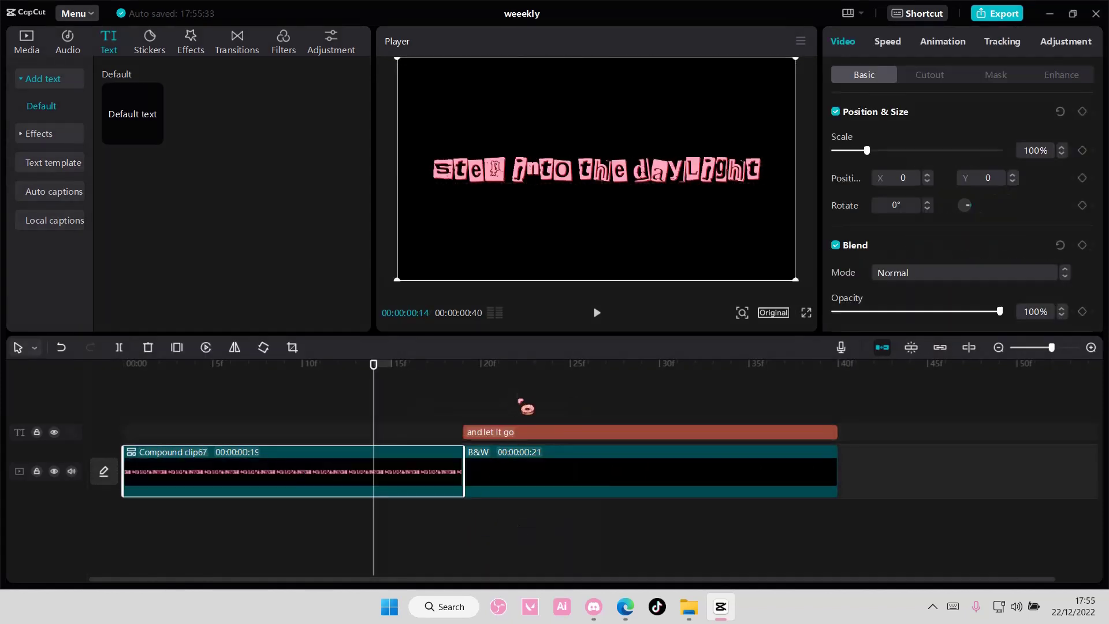
# - Merge the second lyric and its background into Compound clip68 and place it beside the first
pyautogui.moveTo(525, 404); pyautogui.dragTo(527, 505)
pyautogui.rightClick(549, 485)
pyautogui.click(586, 536)
pyautogui.moveTo(462, 443)
pyautogui.mouseDown()
pyautogui.moveTo(548, 448)
pyautogui.moveTo(615, 482)
pyautogui.mouseUp()
pyautogui.click(397, 422)
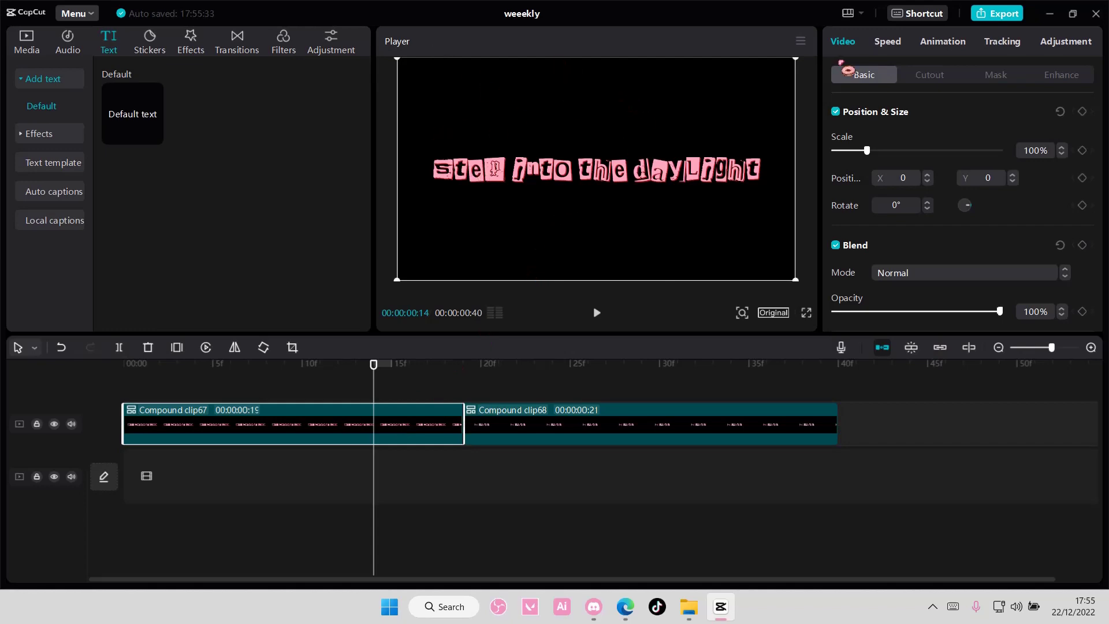
# - Preview Distort Left and another combo animation on Compound clip67
pyautogui.click(942, 43)
pyautogui.click(1048, 78)
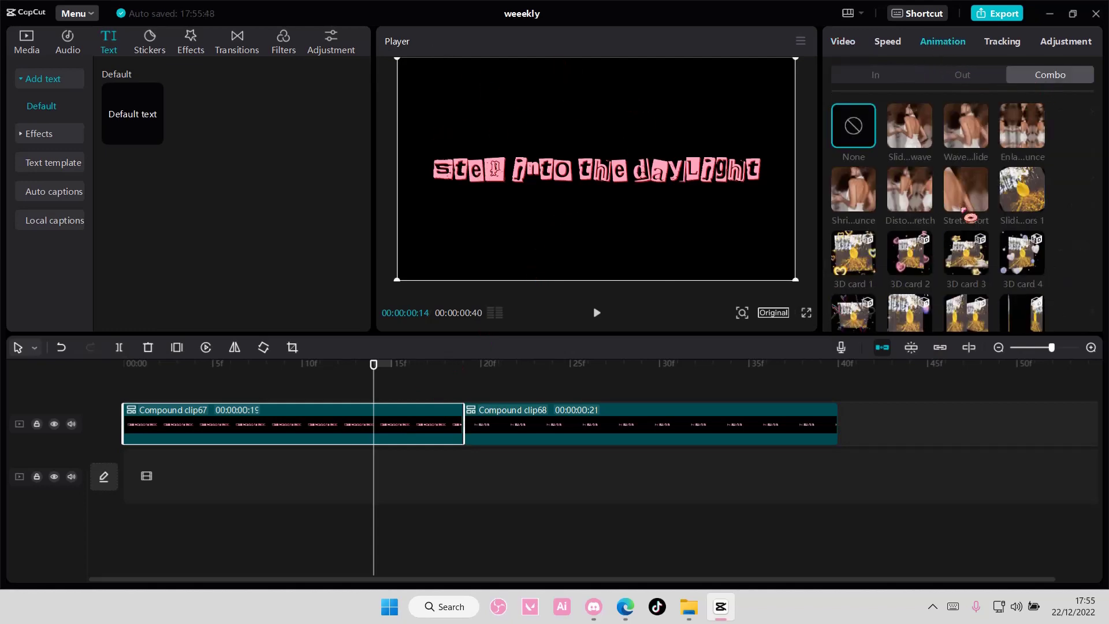
pyautogui.scroll(-2, 969, 217)
pyautogui.scroll(-3, 968, 225)
pyautogui.scroll(-2, 968, 222)
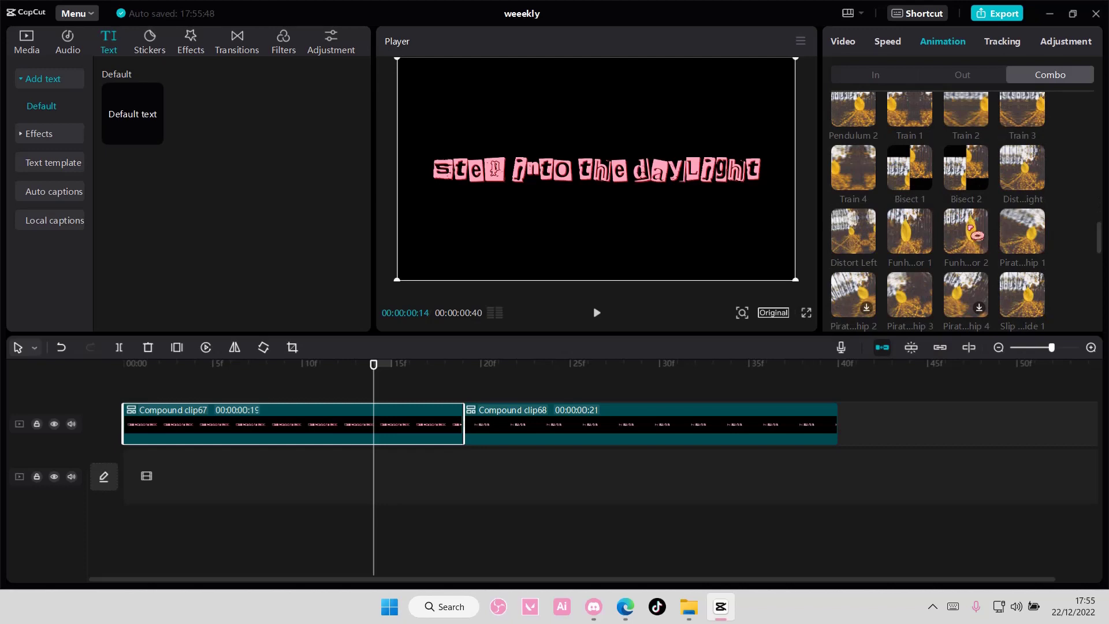
pyautogui.click(867, 236)
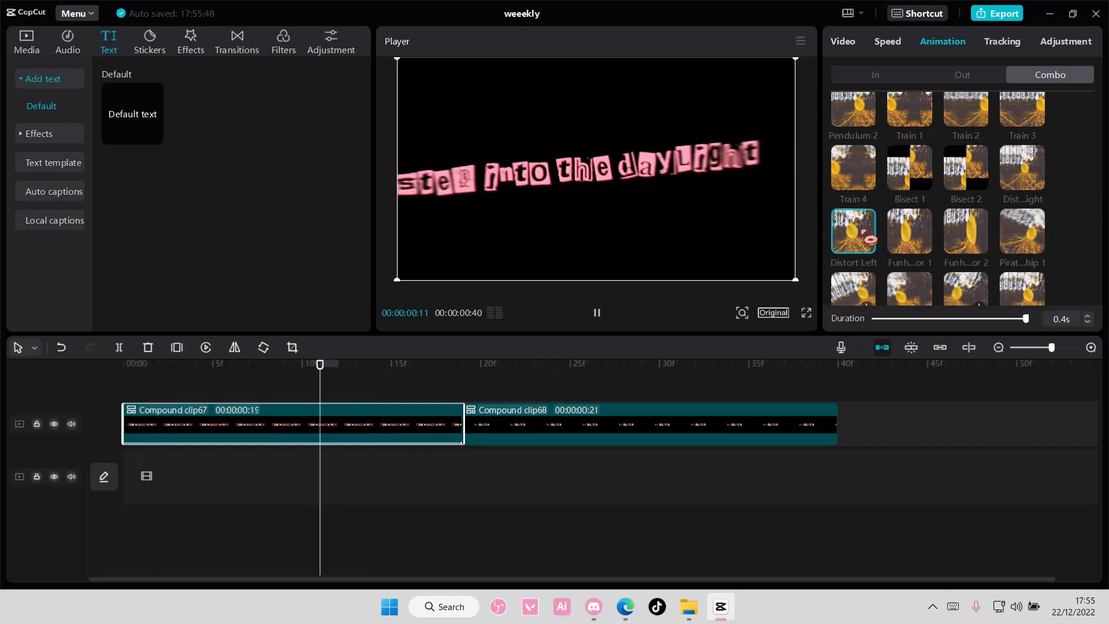
pyautogui.click(910, 232)
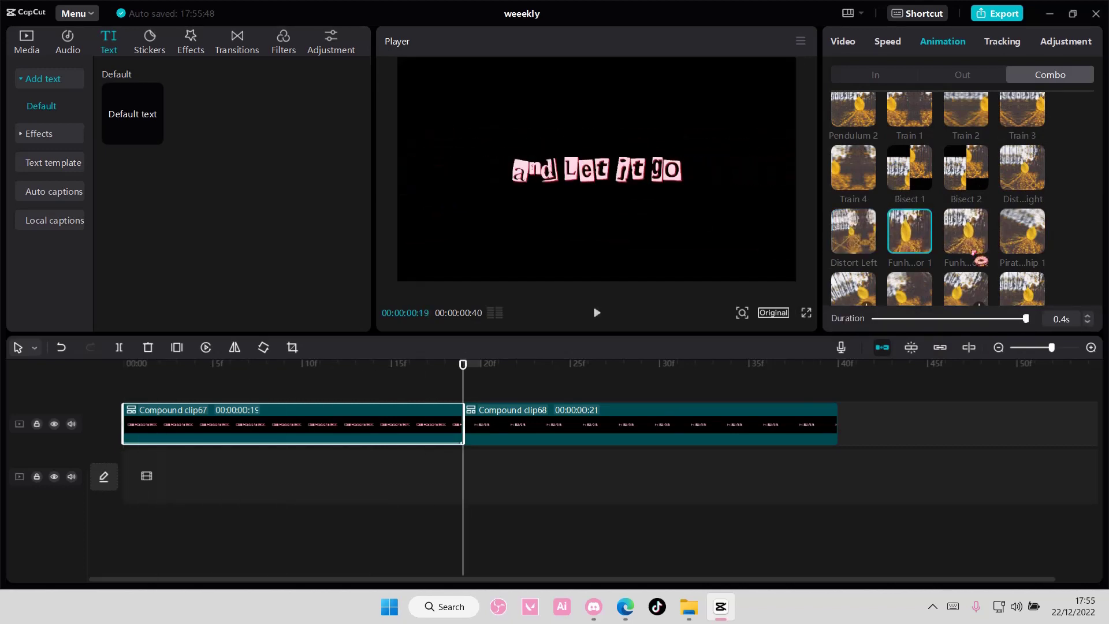
pyautogui.scroll(-3, 980, 259)
# - Preview Rise Spin and others, leaving the clip with the Spin Fall combo animation
pyautogui.click(966, 173)
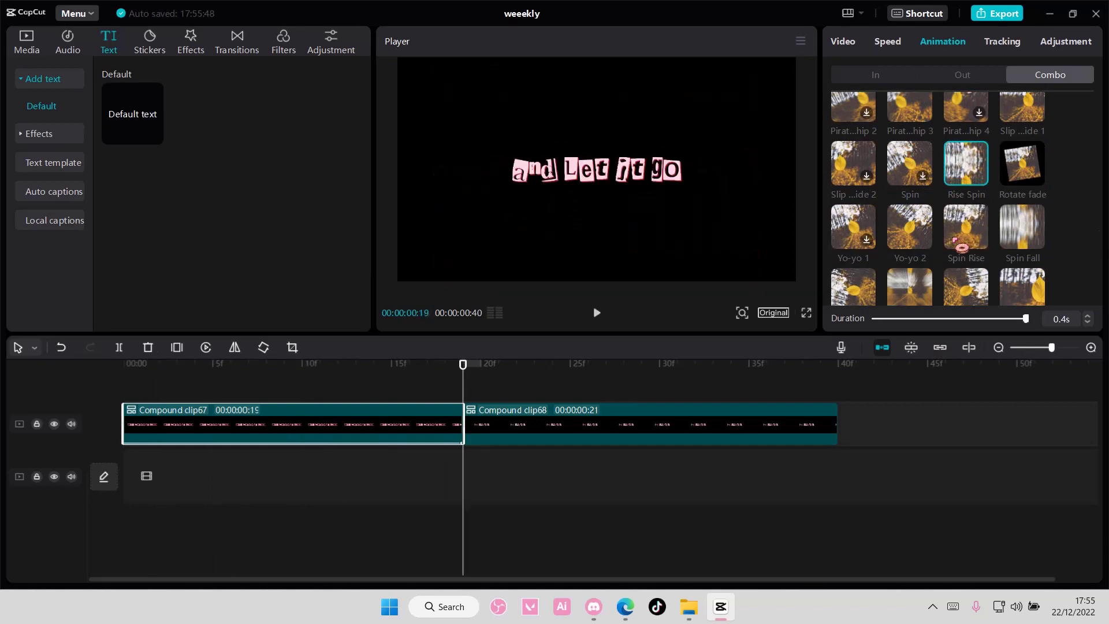
pyautogui.click(1009, 242)
pyautogui.scroll(-5, 1000, 275)
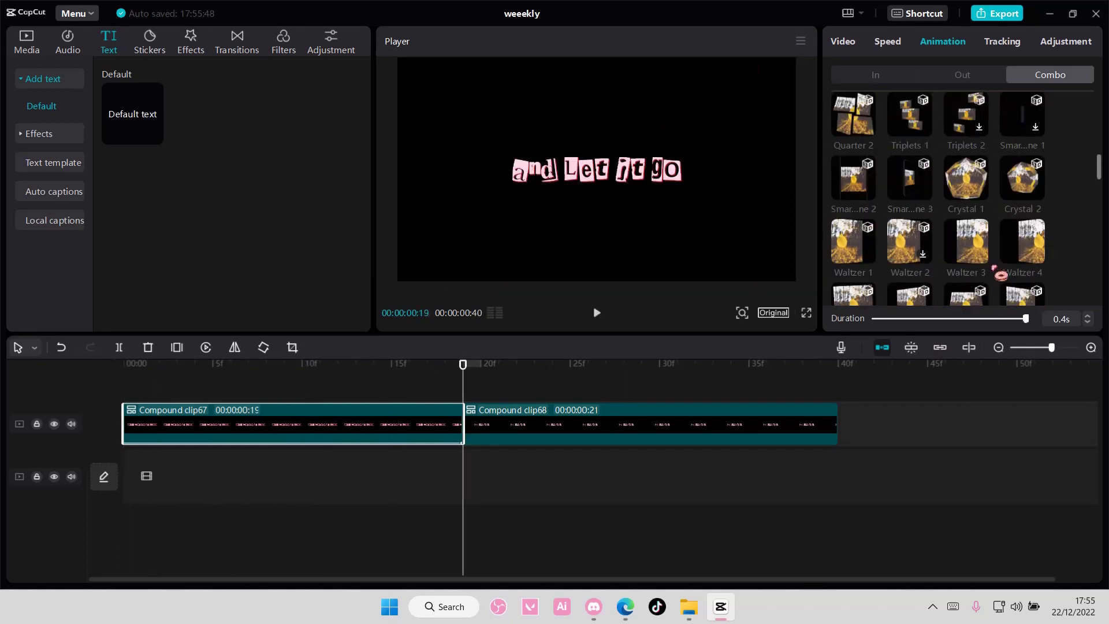
pyautogui.scroll(10, 999, 275)
pyautogui.click(966, 130)
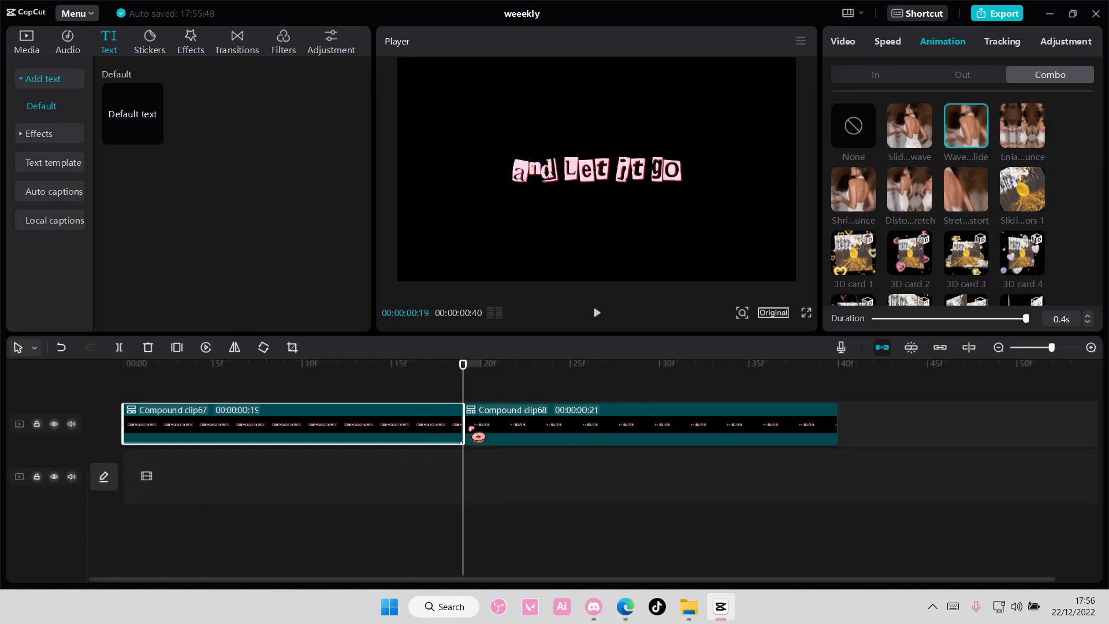
pyautogui.click(553, 392)
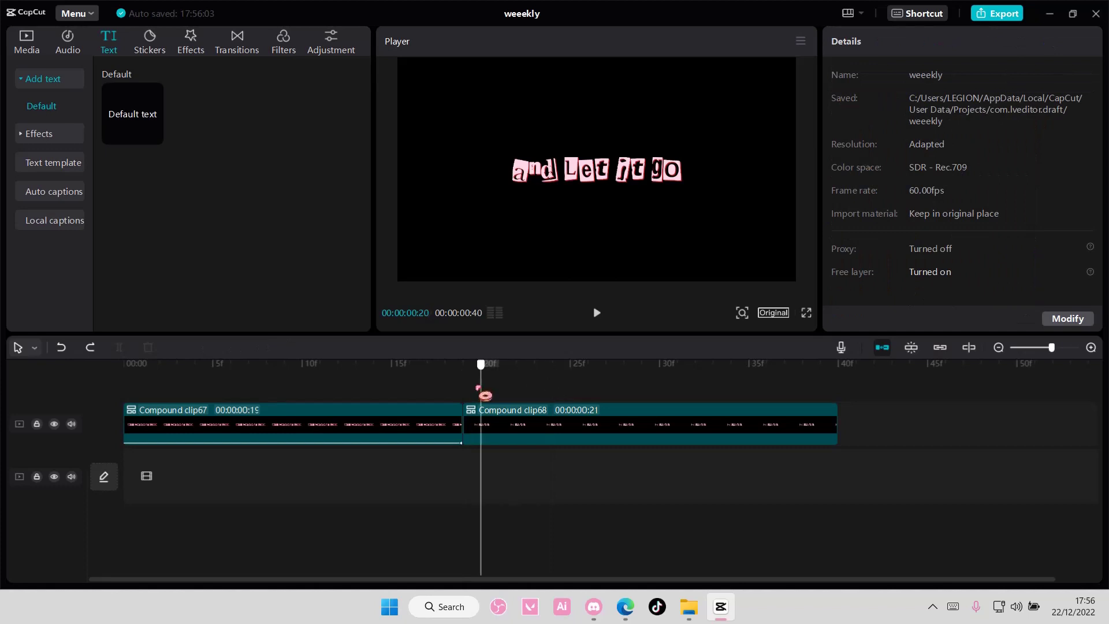
# - Undo back to separate text and black clips for both lyric lines
pyautogui.moveTo(553, 386); pyautogui.dragTo(468, 392)
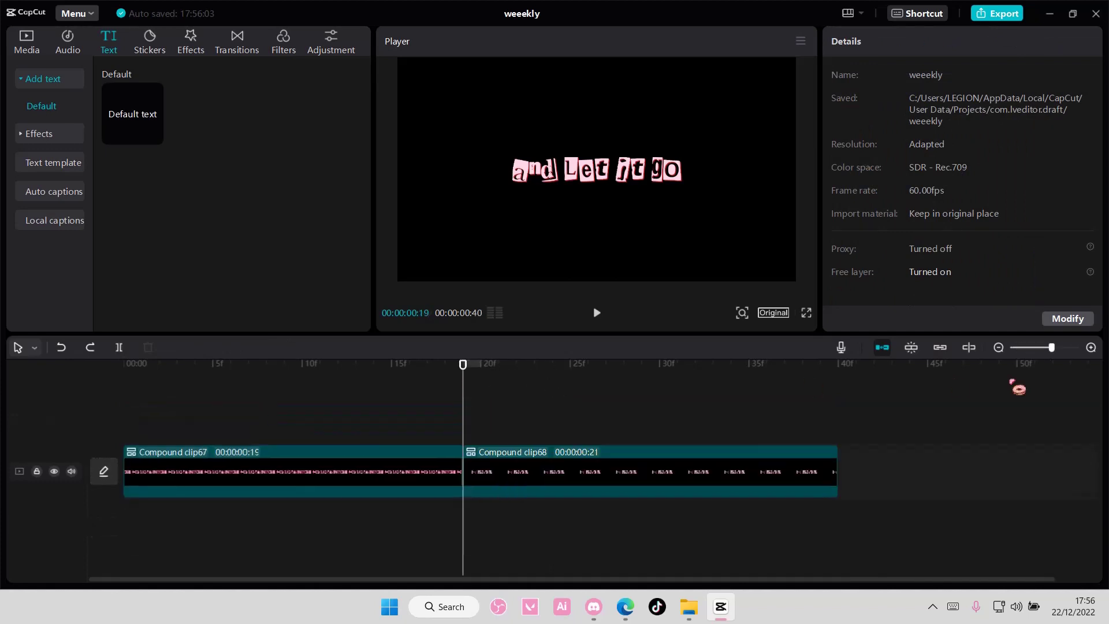
pyautogui.scroll(-3, 1014, 381)
pyautogui.hotkey('ctrl', 'z')
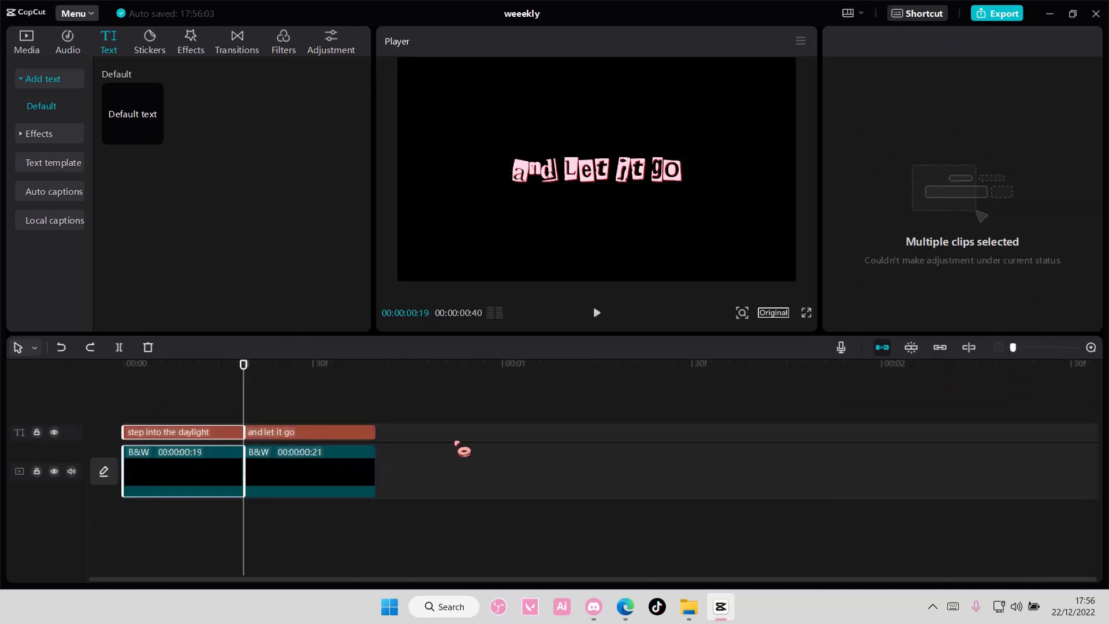
pyautogui.moveTo(322, 495); pyautogui.dragTo(238, 450)
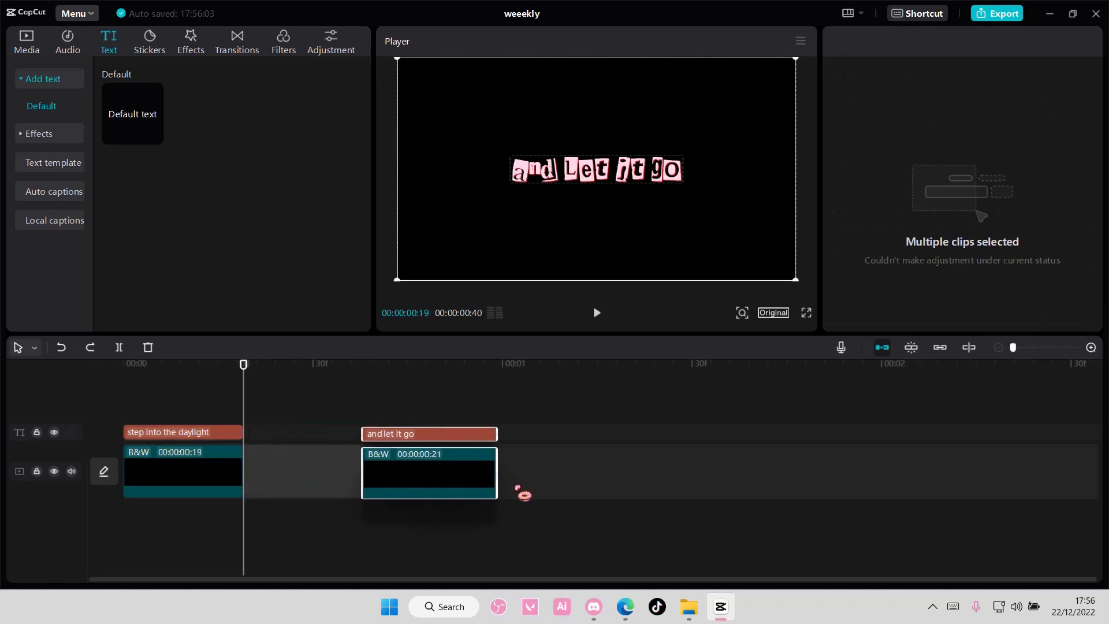
pyautogui.click(238, 432)
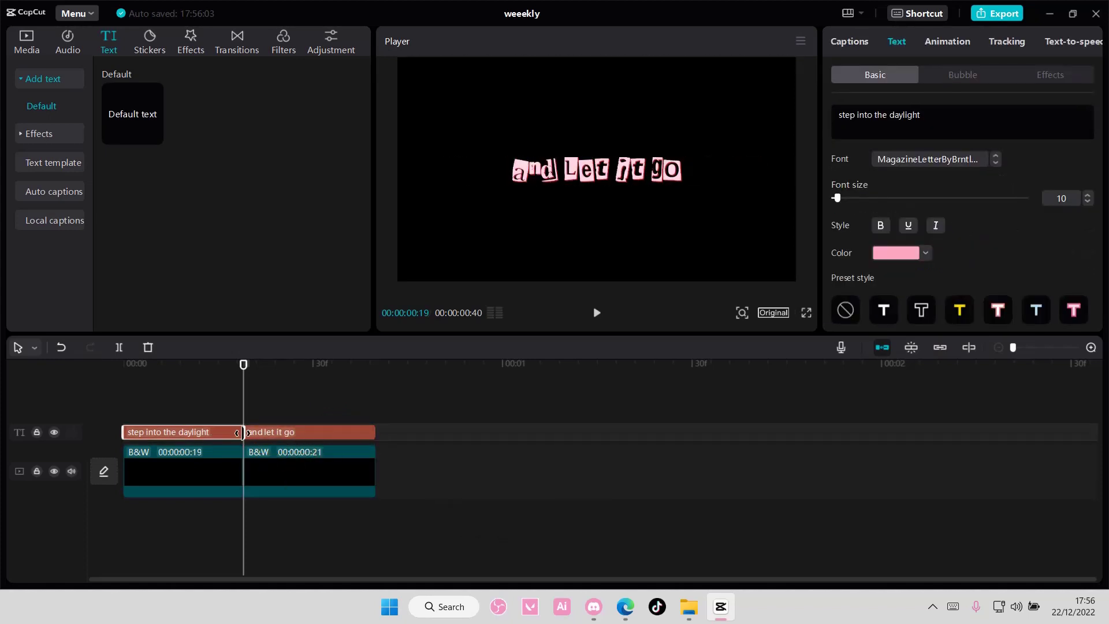
# - Move the second line later and lengthen the first line and its black clip to about 1s30f
pyautogui.moveTo(239, 432); pyautogui.dragTo(684, 432)
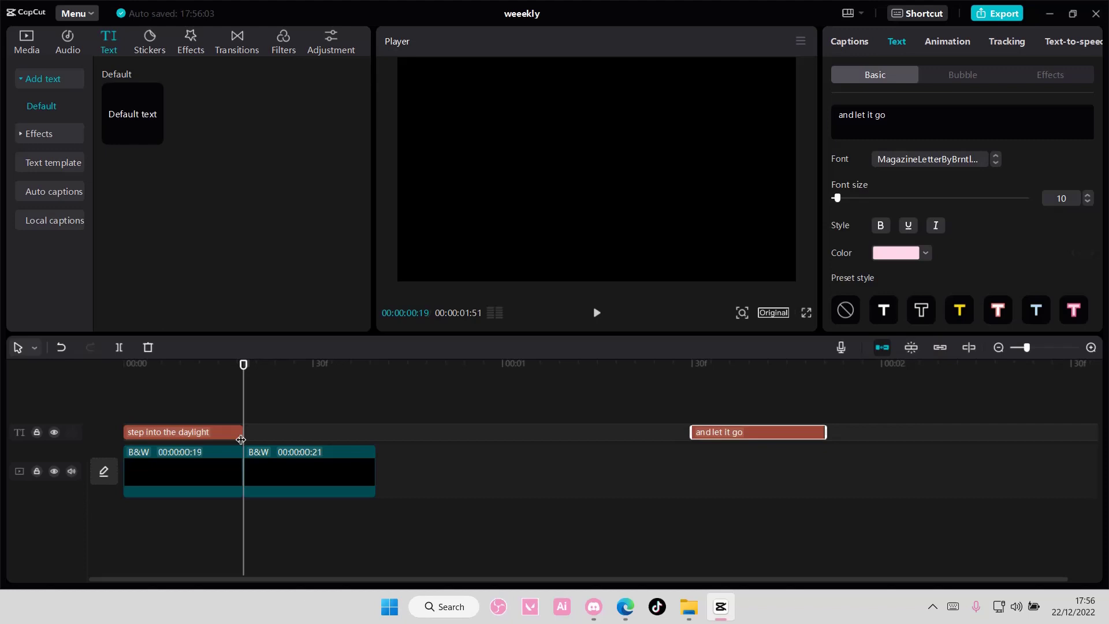
pyautogui.moveTo(241, 439); pyautogui.dragTo(658, 451)
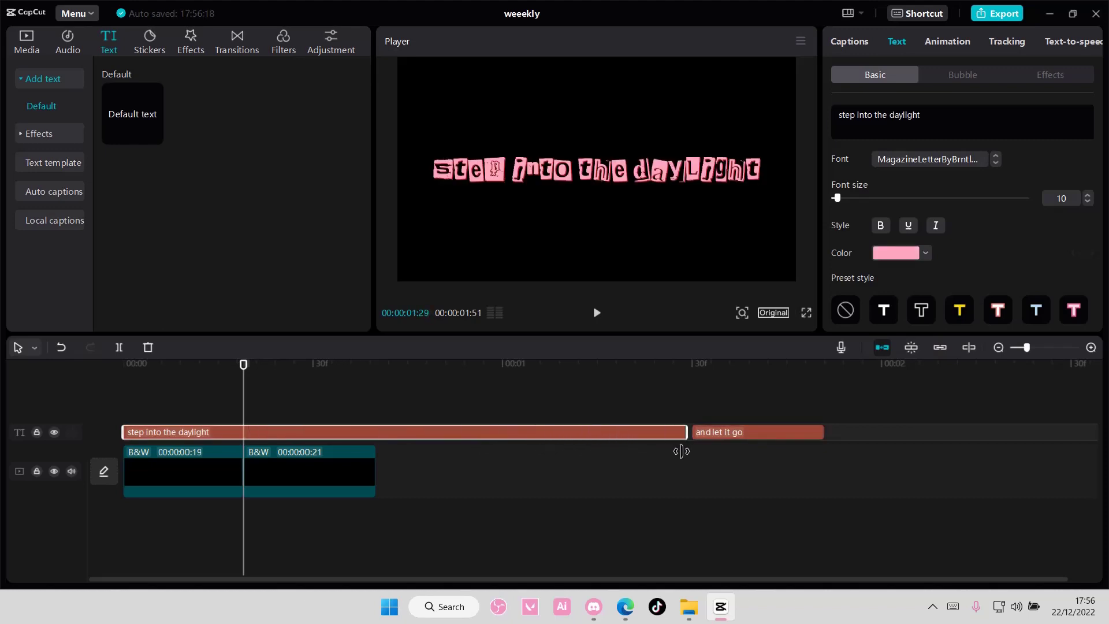
pyautogui.moveTo(356, 486)
pyautogui.mouseDown()
pyautogui.moveTo(526, 486)
pyautogui.moveTo(219, 474)
pyautogui.moveTo(691, 481)
pyautogui.mouseUp()
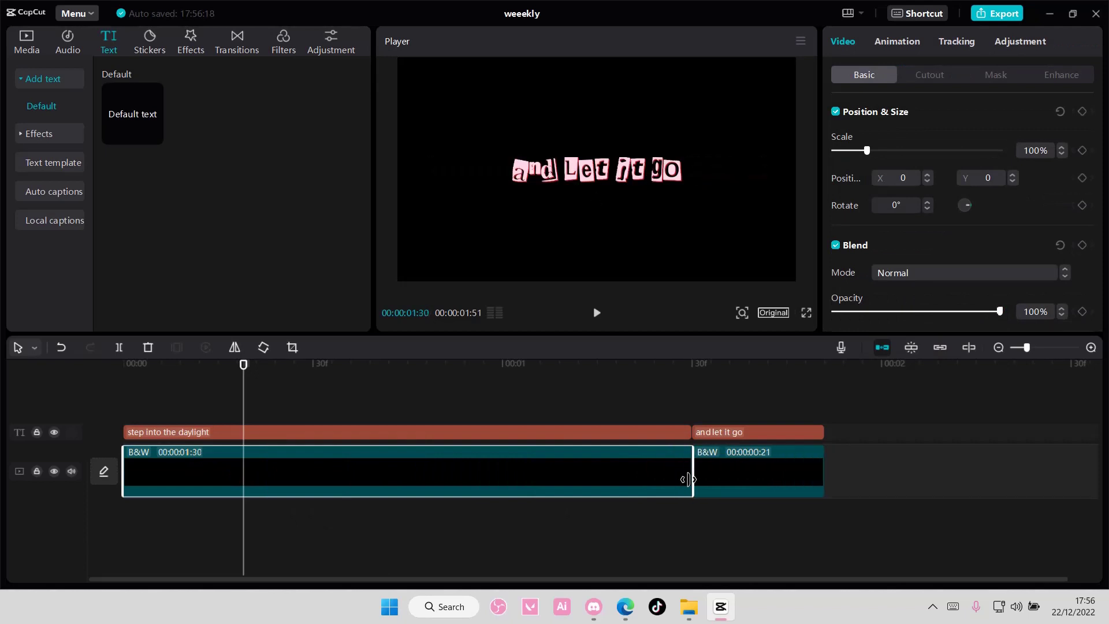
# - Lengthen the 'and let it go' line and its black clip to about 1s40f
pyautogui.click(998, 347)
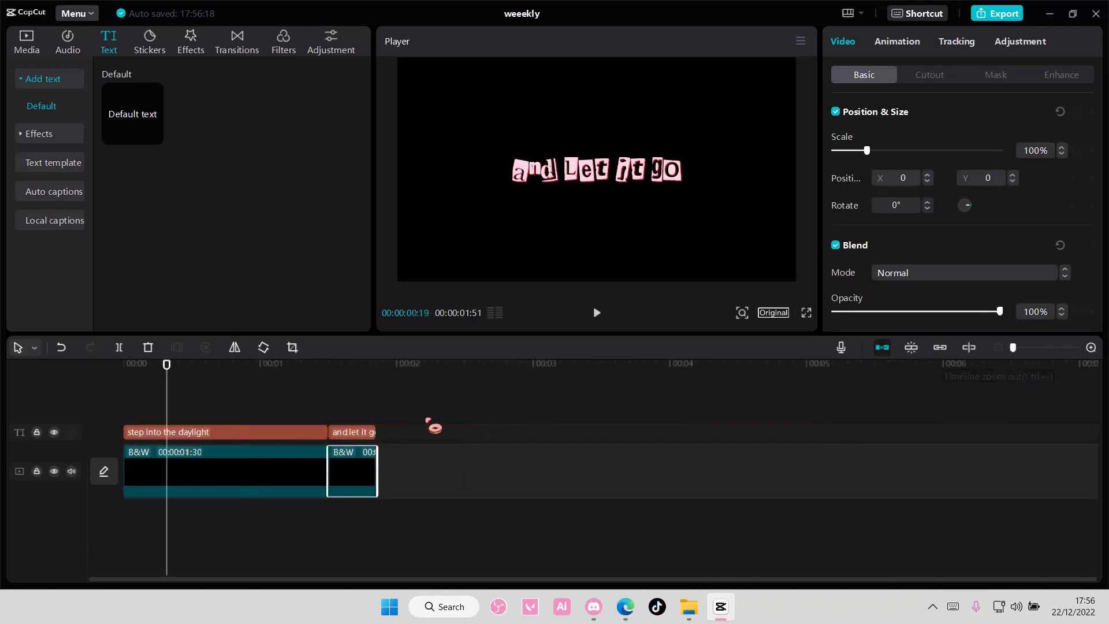
pyautogui.moveTo(373, 432); pyautogui.dragTo(555, 432)
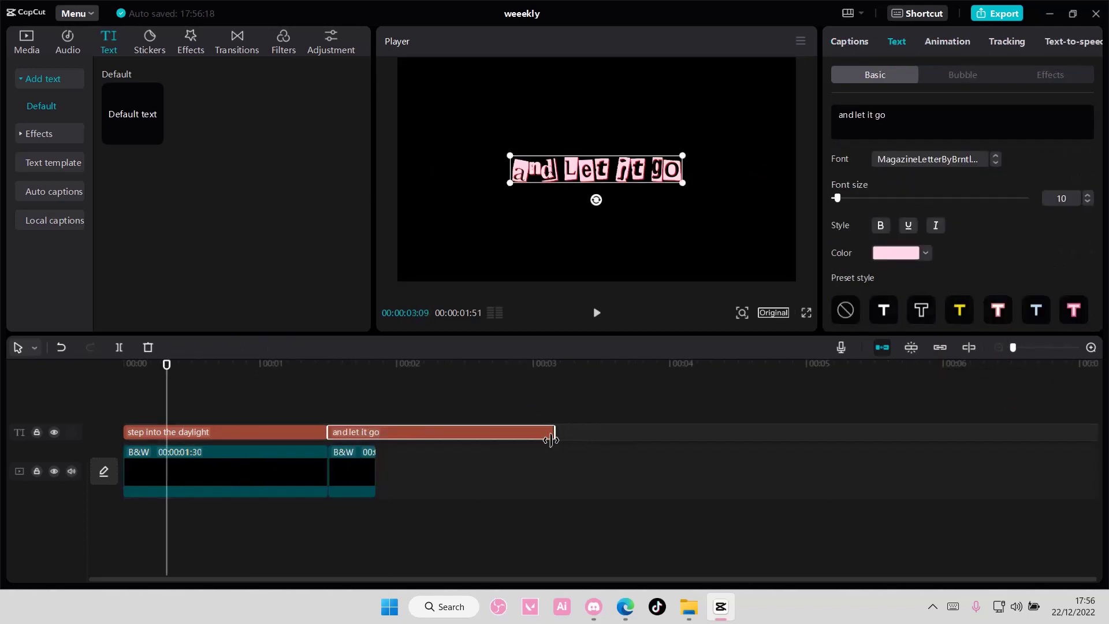
pyautogui.moveTo(374, 471); pyautogui.dragTo(555, 475)
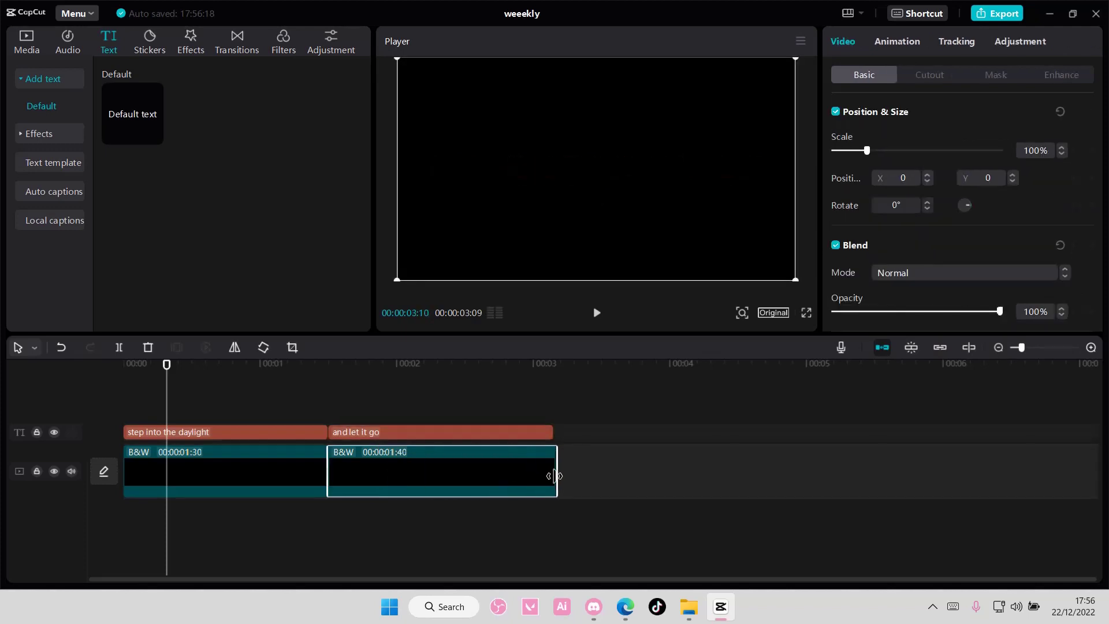
# - Merge each lyric line with its black clip into two compound clips again
pyautogui.hotkey('ctrl', 'a')
pyautogui.rightClick(265, 459)
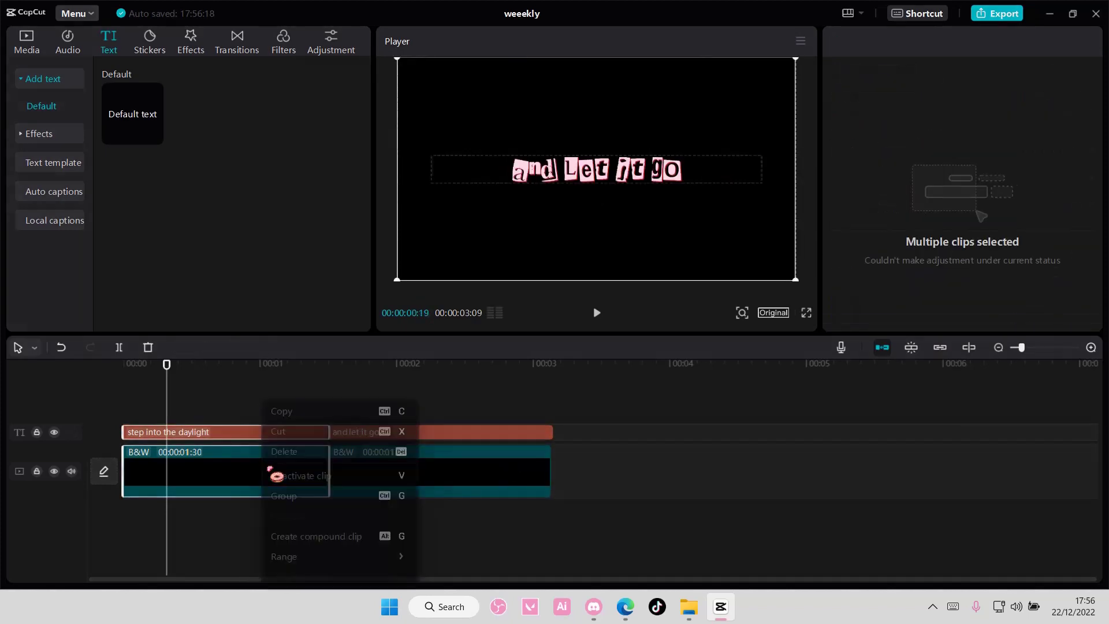
pyautogui.click(332, 540)
pyautogui.click(360, 465)
pyautogui.rightClick(421, 471)
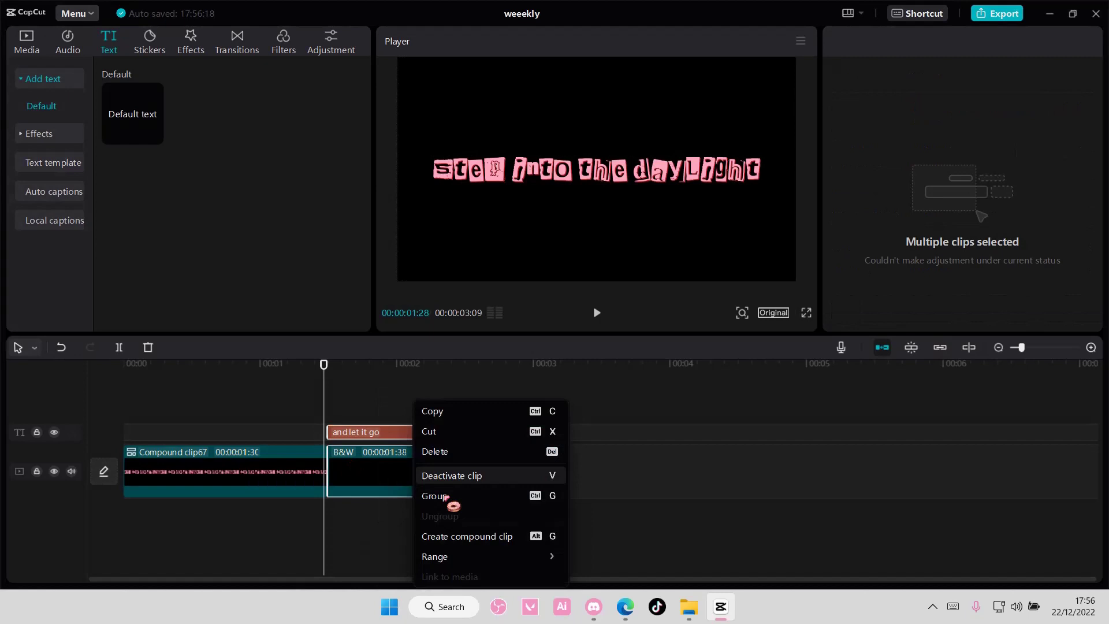
pyautogui.click(451, 538)
pyautogui.click(267, 469)
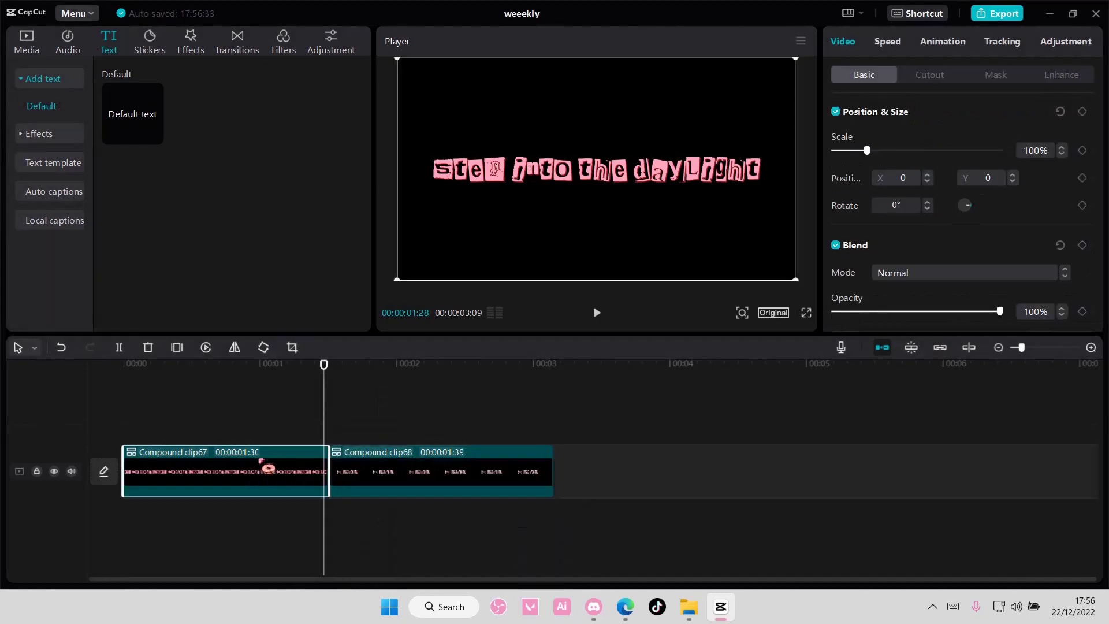
# - Try several combo animations on the first line and keep the wave-slide one at 1.5 seconds
pyautogui.click(951, 45)
pyautogui.click(966, 119)
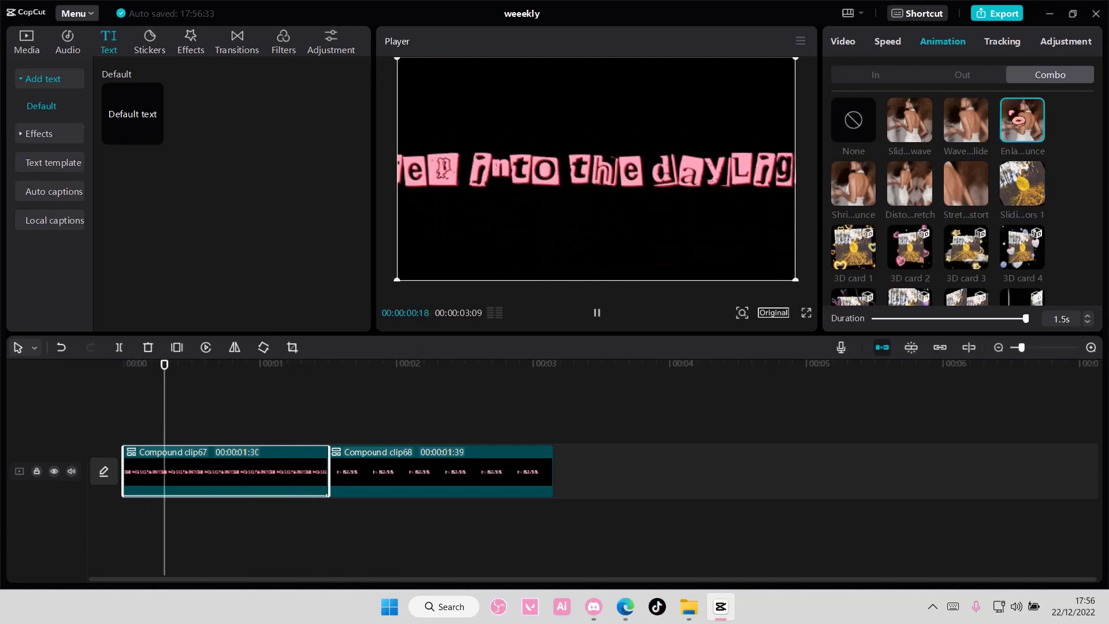
pyautogui.click(910, 120)
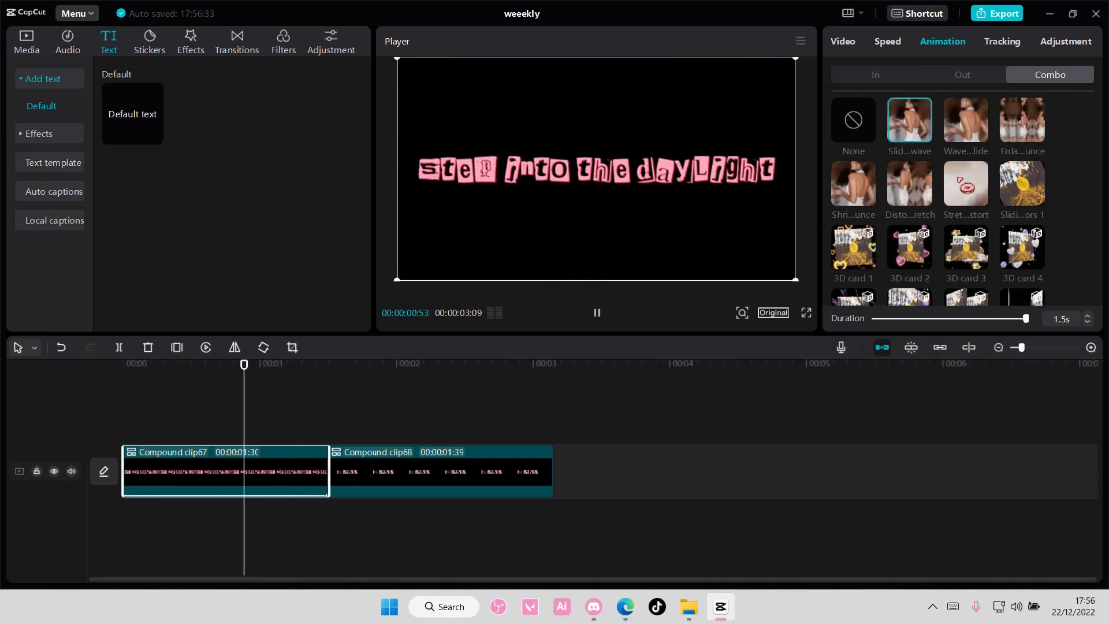
pyautogui.click(966, 185)
pyautogui.click(910, 183)
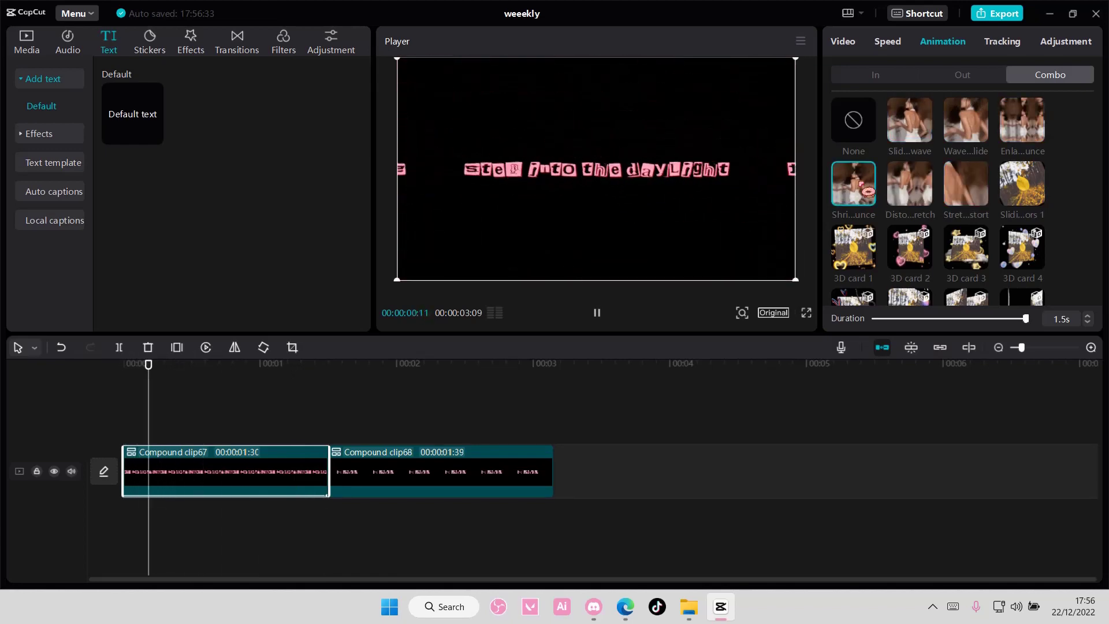
pyautogui.click(966, 120)
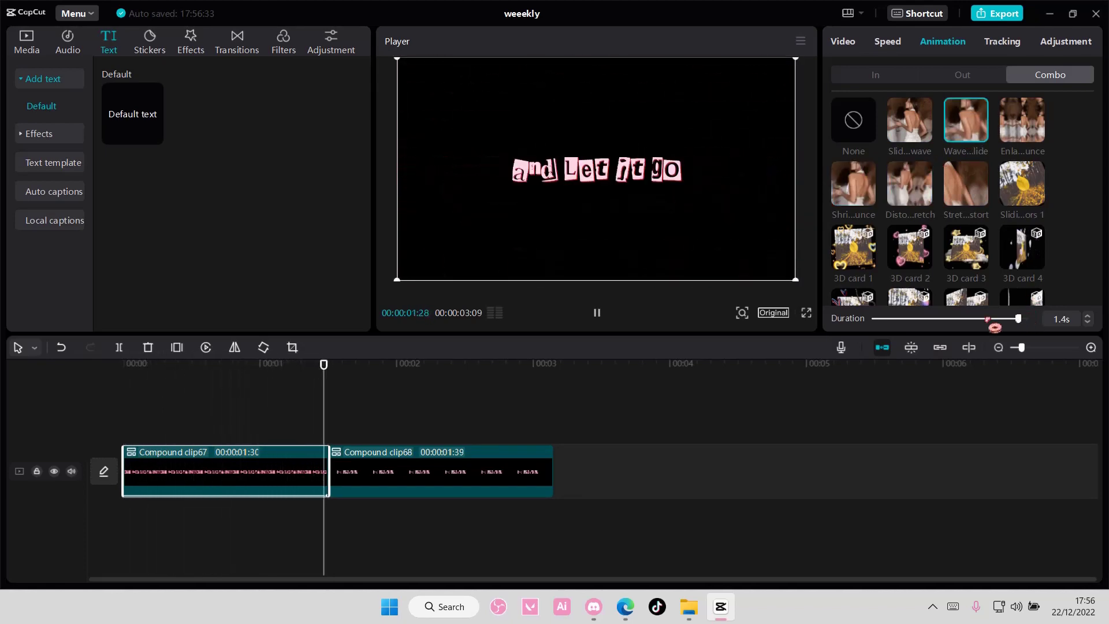
pyautogui.moveTo(1018, 318); pyautogui.dragTo(1026, 318)
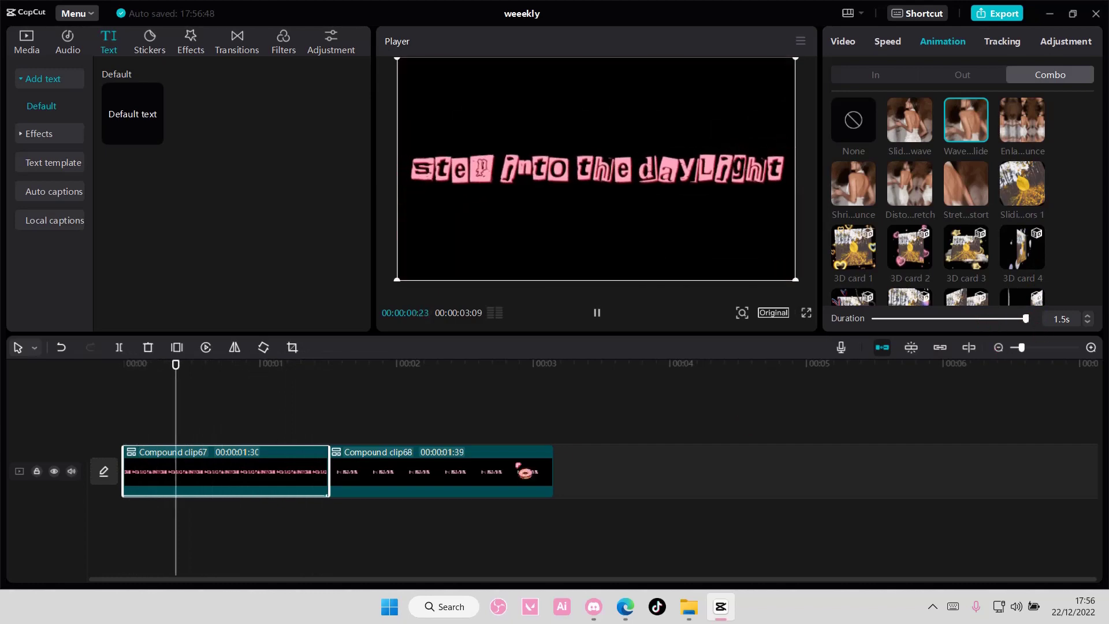
# - Give the second line the slide-wave combo animation and review both lines from the start
pyautogui.click(442, 473)
pyautogui.click(910, 120)
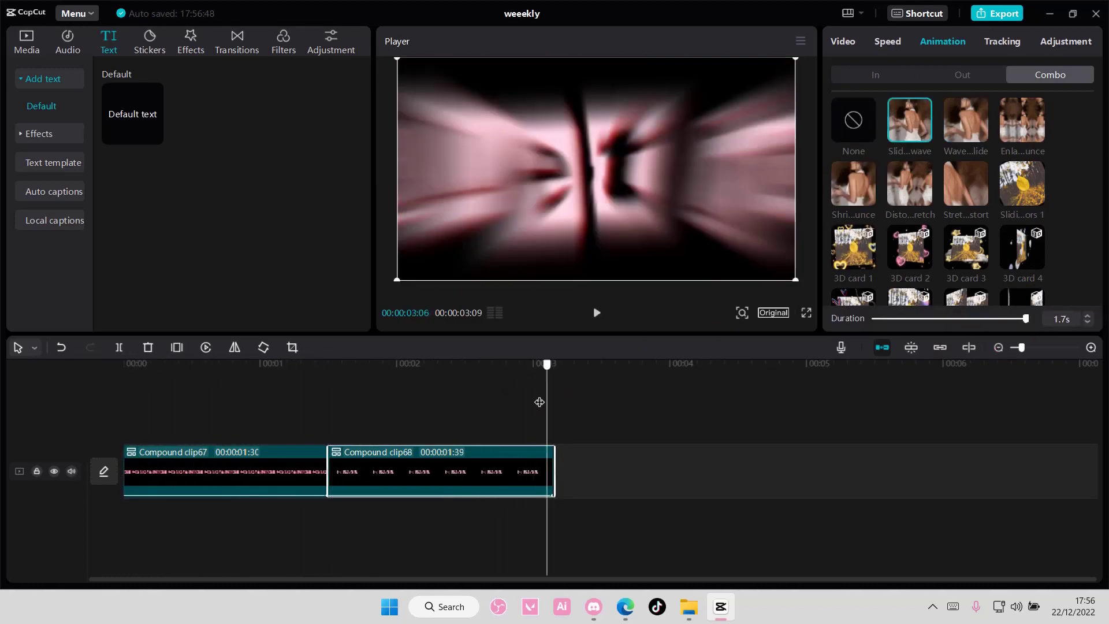
pyautogui.moveTo(540, 402); pyautogui.dragTo(336, 421)
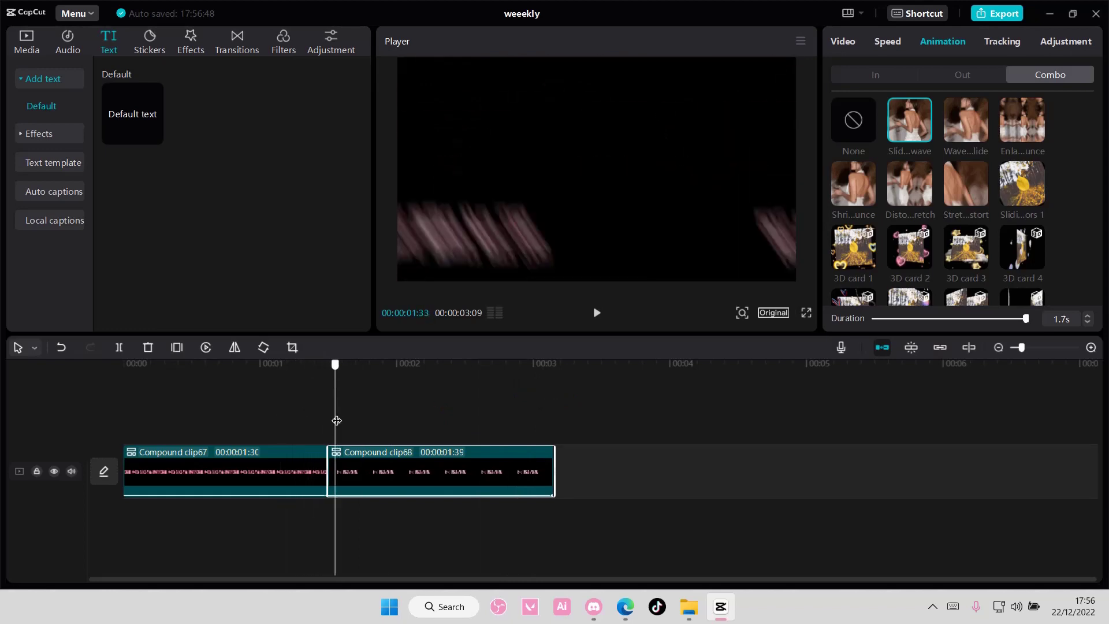
pyautogui.moveTo(336, 420)
pyautogui.mouseDown()
pyautogui.moveTo(607, 433)
pyautogui.moveTo(107, 427)
pyautogui.moveTo(572, 428)
pyautogui.mouseUp()
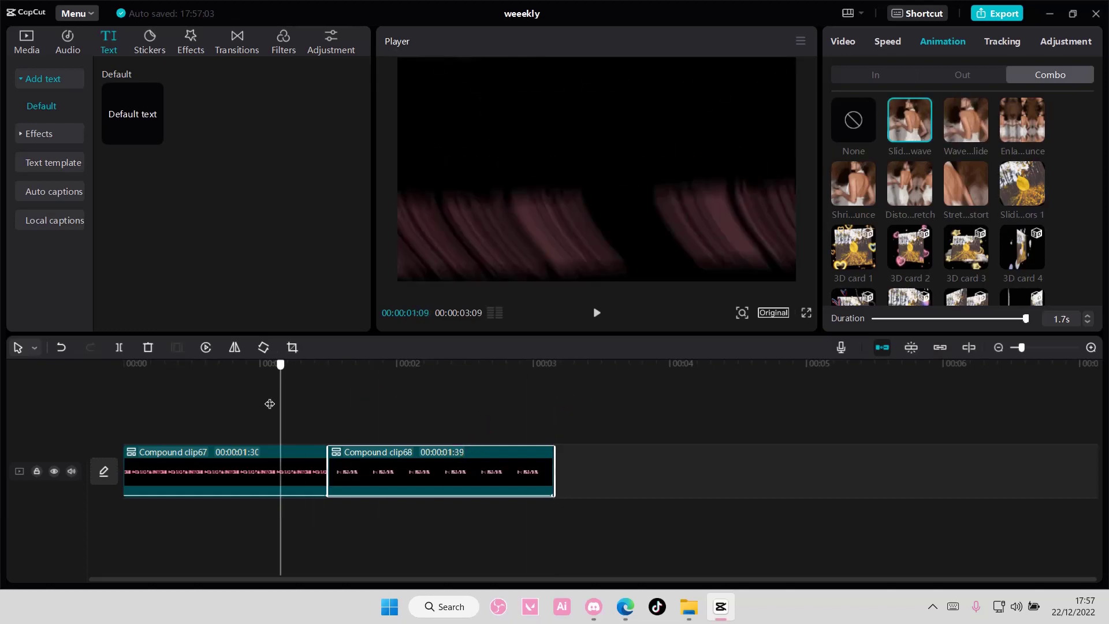
pyautogui.moveTo(552, 400); pyautogui.dragTo(87, 408)
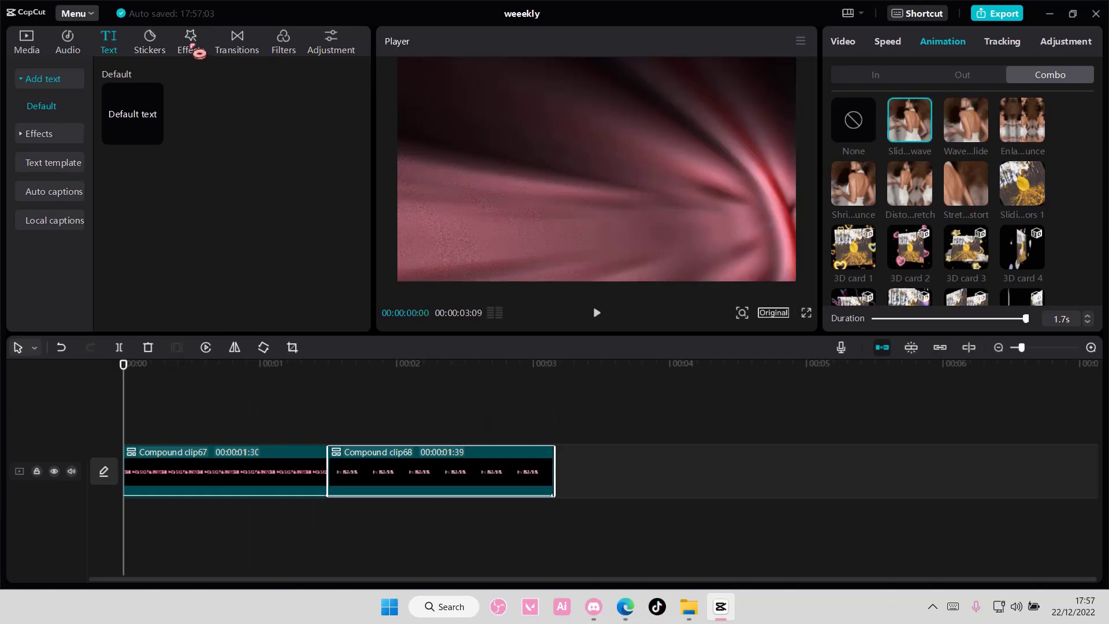
# - Add the trending Gleam effect and preview its glow over both lyric lines
pyautogui.click(198, 52)
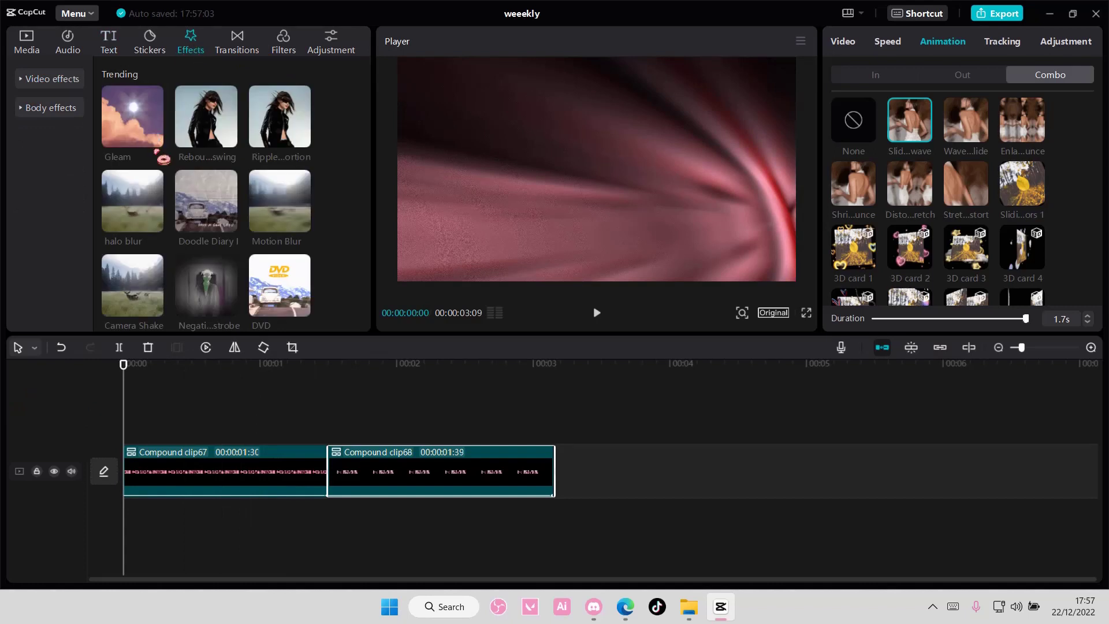
pyautogui.click(154, 139)
pyautogui.moveTo(124, 374); pyautogui.dragTo(181, 387)
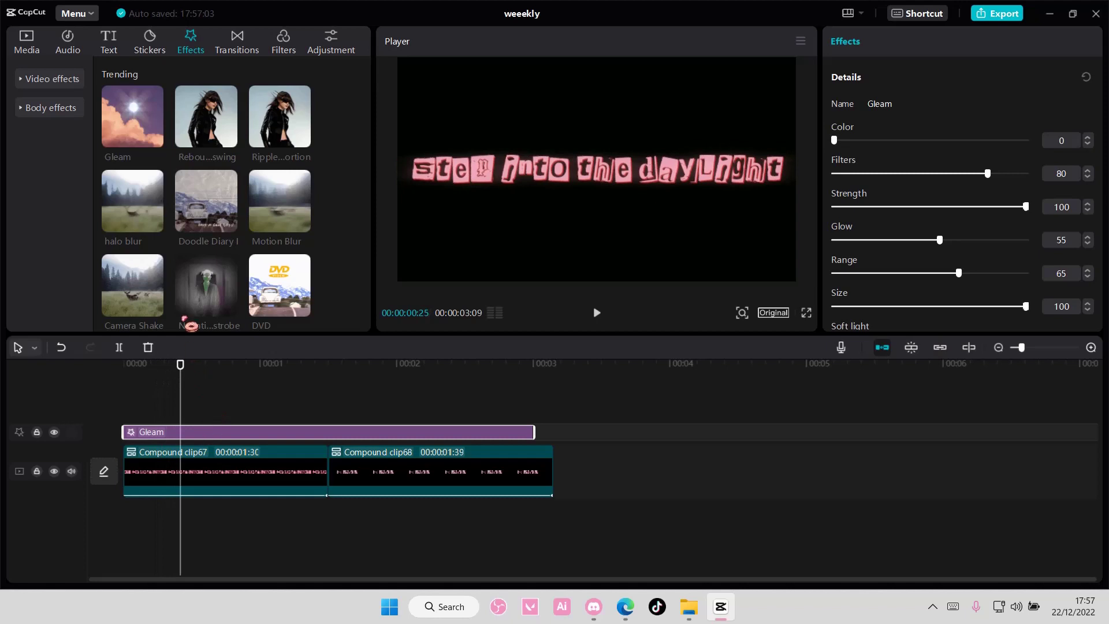
pyautogui.moveTo(180, 368)
pyautogui.mouseDown()
pyautogui.moveTo(354, 398)
pyautogui.moveTo(250, 408)
pyautogui.moveTo(278, 445)
pyautogui.mouseUp()
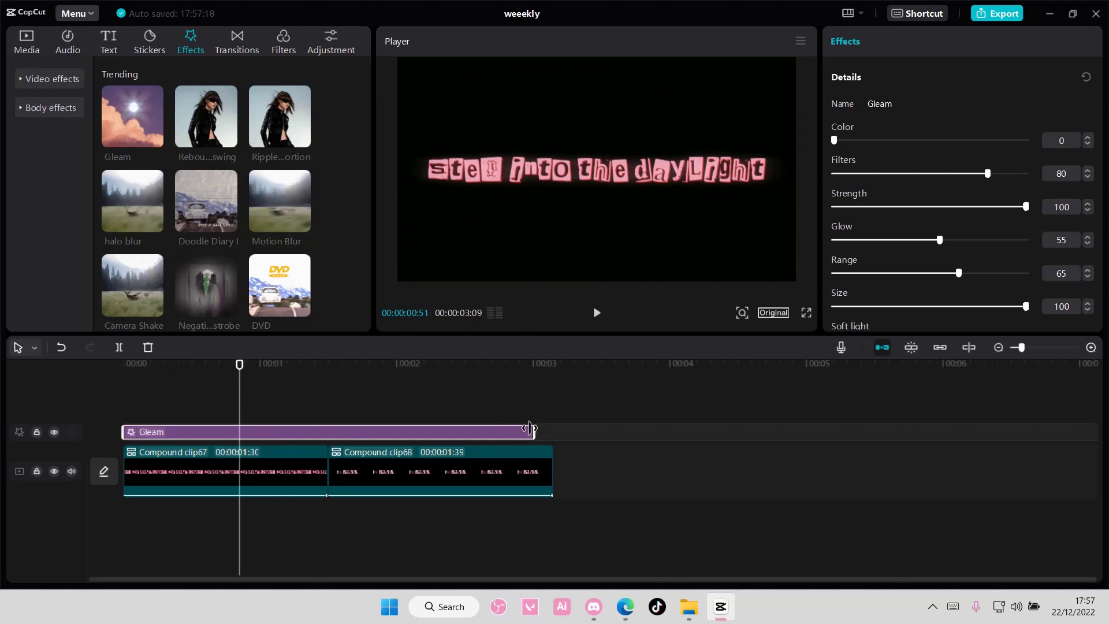
# - Trim Gleam to the first compound clip, then delete the effect entirely
pyautogui.moveTo(528, 428); pyautogui.dragTo(326, 432)
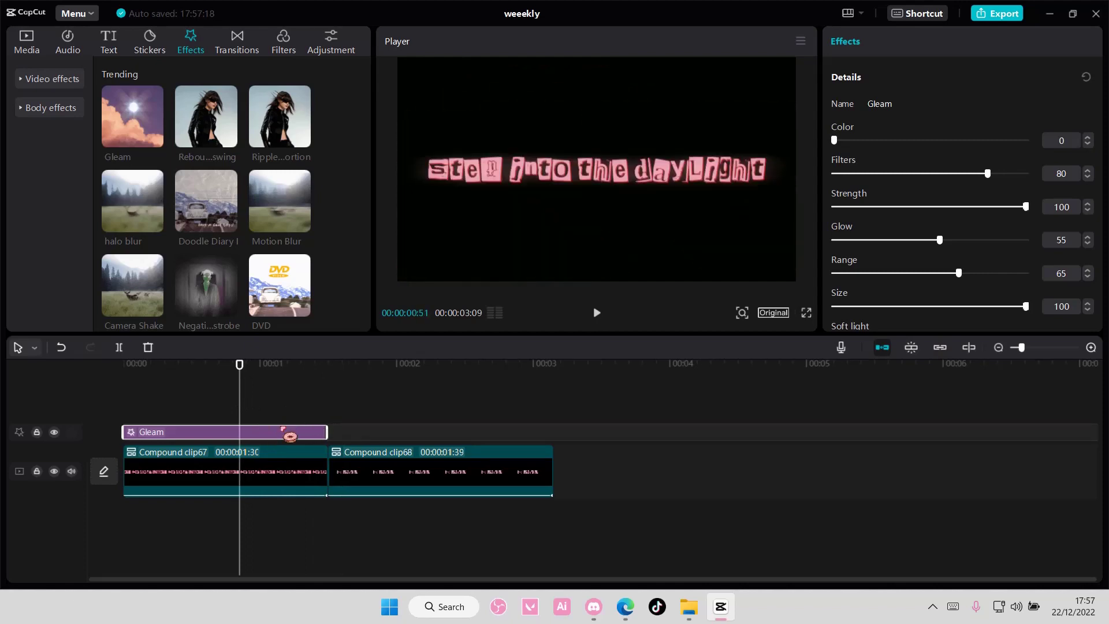
pyautogui.click(373, 399)
pyautogui.click(302, 433)
pyautogui.click(369, 397)
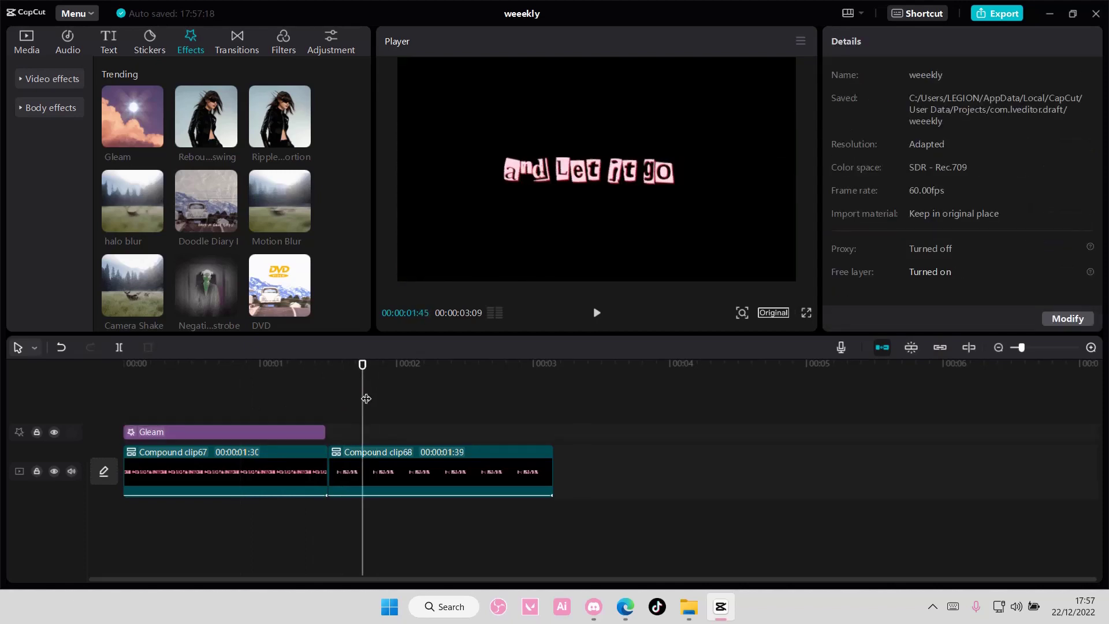
pyautogui.click(235, 404)
pyautogui.click(264, 433)
pyautogui.press('Delete')
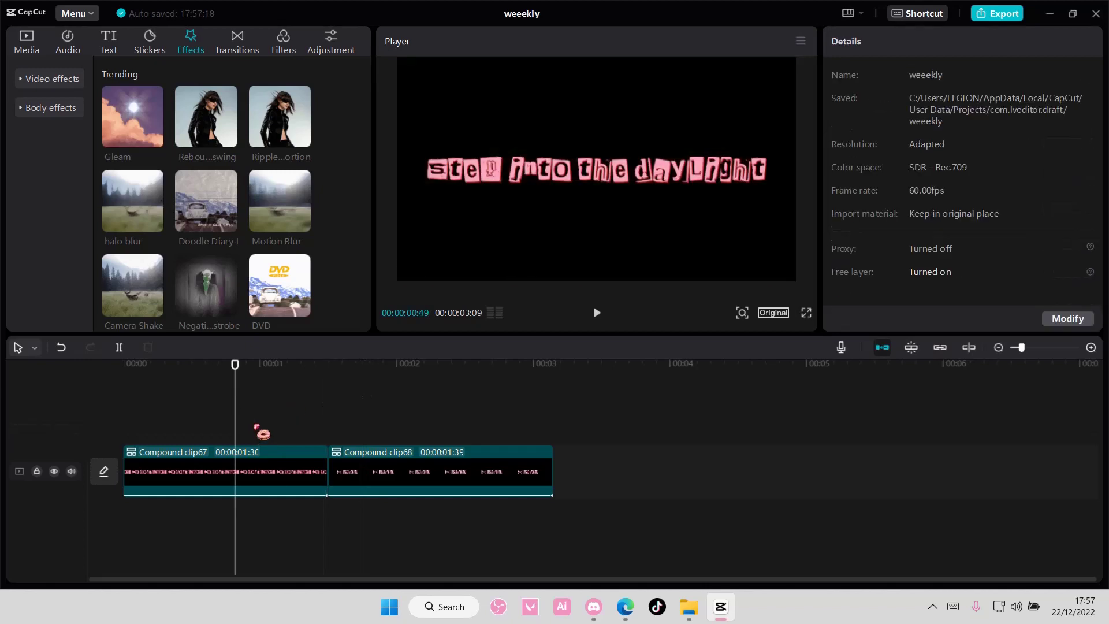
pyautogui.scroll(-2, 213, 186)
pyautogui.scroll(-2, 187, 183)
pyautogui.scroll(-2, 187, 183)
pyautogui.scroll(-2, 188, 183)
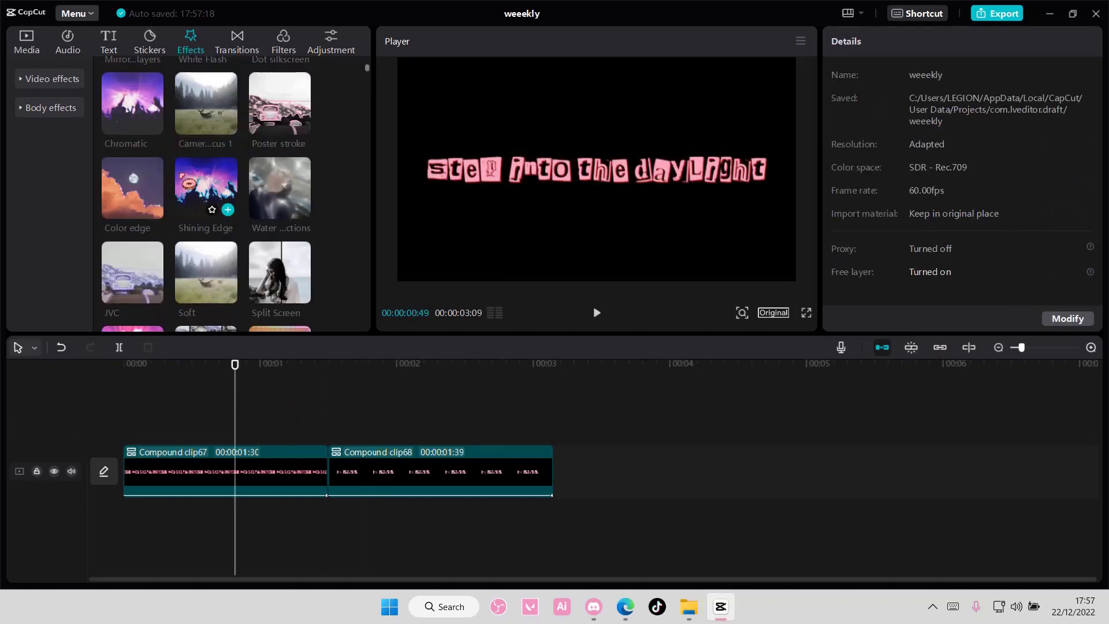
# - Try the Color edge effect at the video start, then remove it again
pyautogui.click(155, 210)
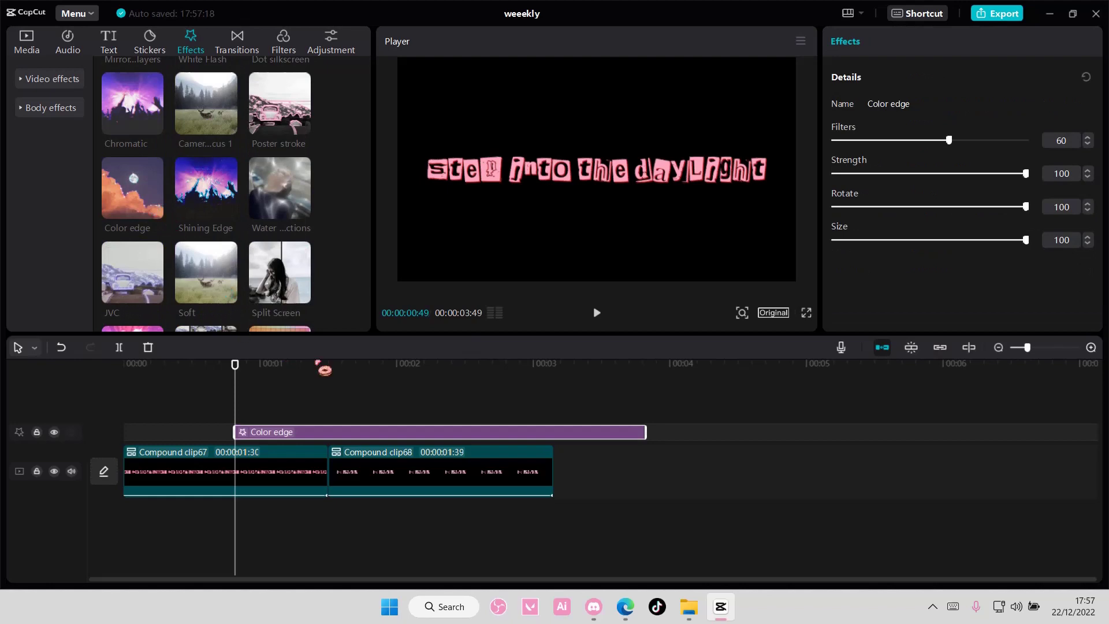
pyautogui.moveTo(324, 432)
pyautogui.mouseDown()
pyautogui.moveTo(190, 422)
pyautogui.moveTo(139, 399)
pyautogui.moveTo(187, 410)
pyautogui.mouseUp()
pyautogui.click(220, 392)
pyautogui.press('Delete')
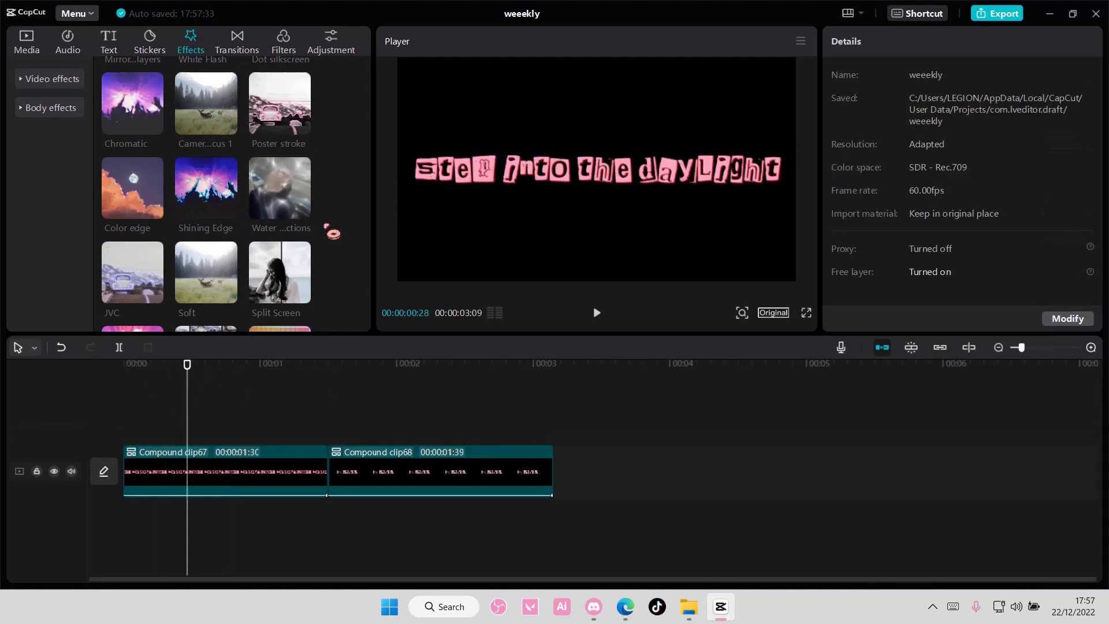
# - Apply Water Reflections across both lyric clips, with filters 0 and a purple tint
pyautogui.moveTo(312, 222); pyautogui.dragTo(232, 432)
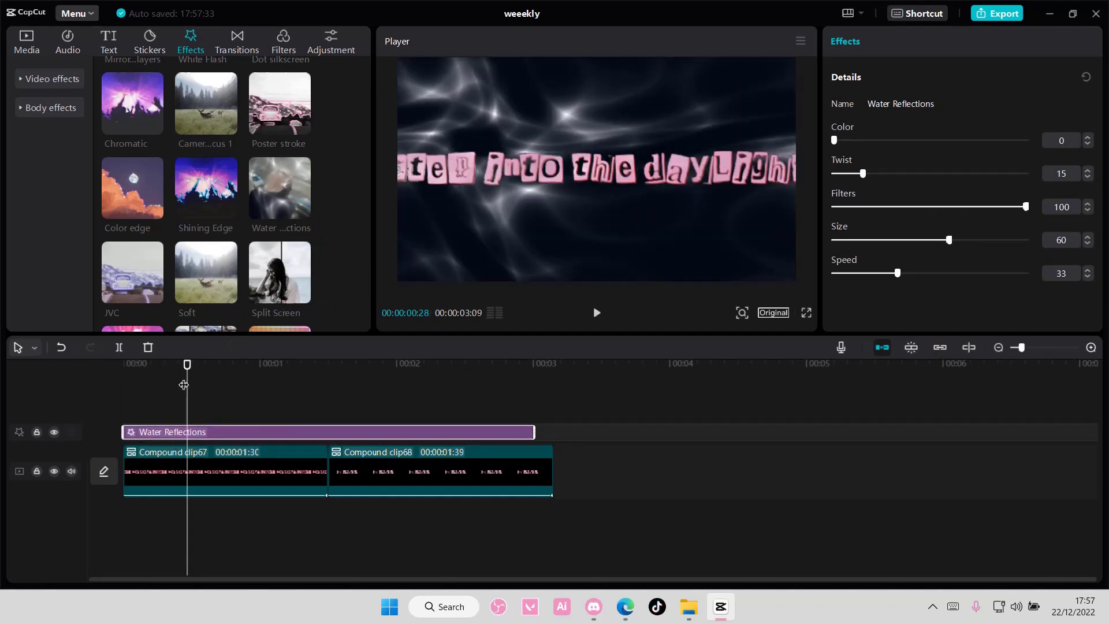
pyautogui.moveTo(185, 379); pyautogui.dragTo(550, 432)
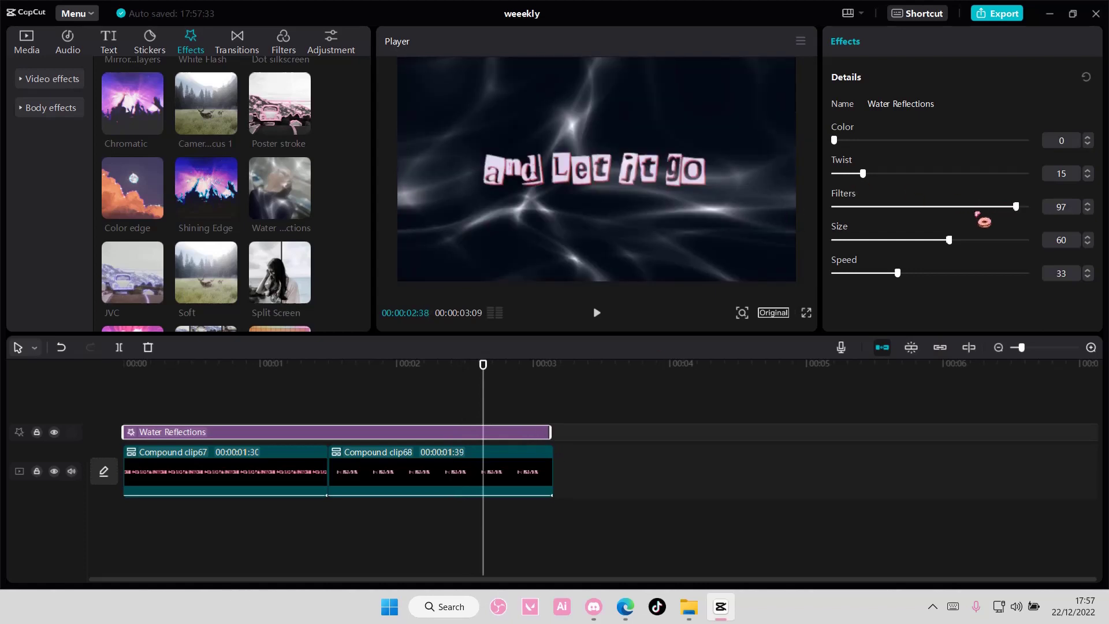
pyautogui.moveTo(977, 212)
pyautogui.mouseDown()
pyautogui.moveTo(842, 208)
pyautogui.moveTo(909, 182)
pyautogui.moveTo(956, 188)
pyautogui.moveTo(931, 219)
pyautogui.moveTo(977, 250)
pyautogui.moveTo(928, 253)
pyautogui.moveTo(962, 285)
pyautogui.mouseUp()
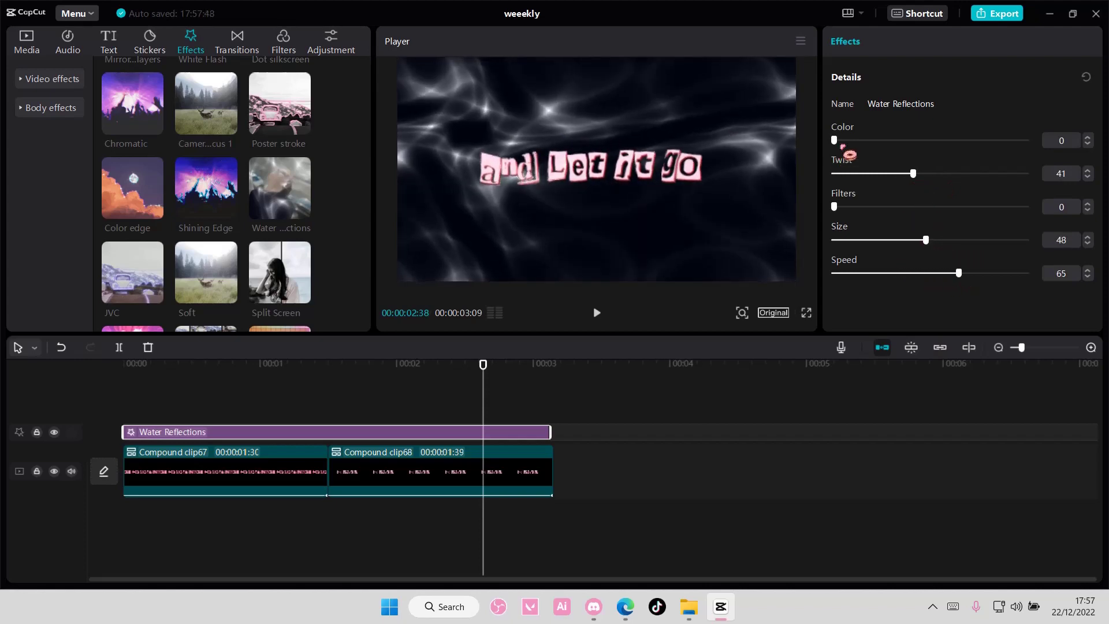
pyautogui.moveTo(843, 149); pyautogui.dragTo(1030, 173)
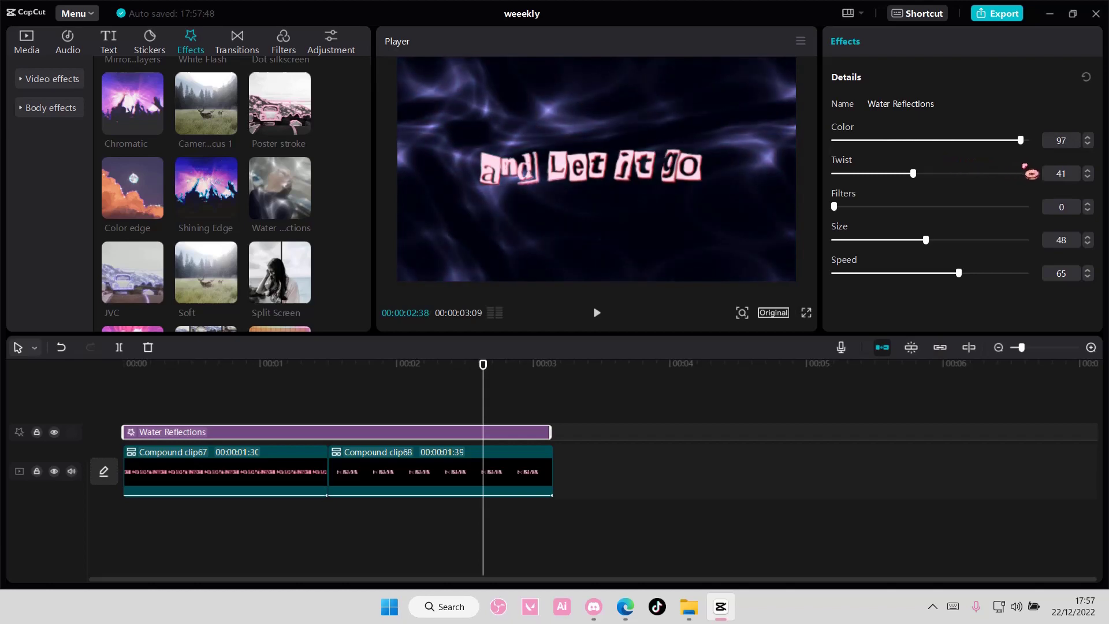
# - Clear the selection and select both compound lyric clips together
pyautogui.click(579, 479)
pyautogui.click(550, 431)
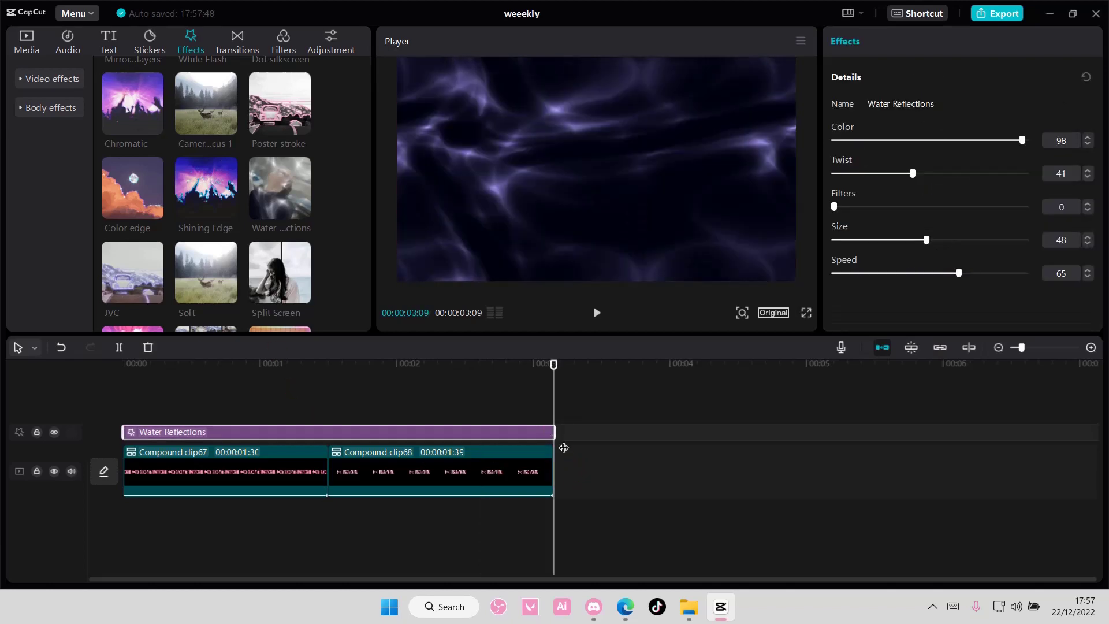
pyautogui.moveTo(584, 488); pyautogui.dragTo(244, 460)
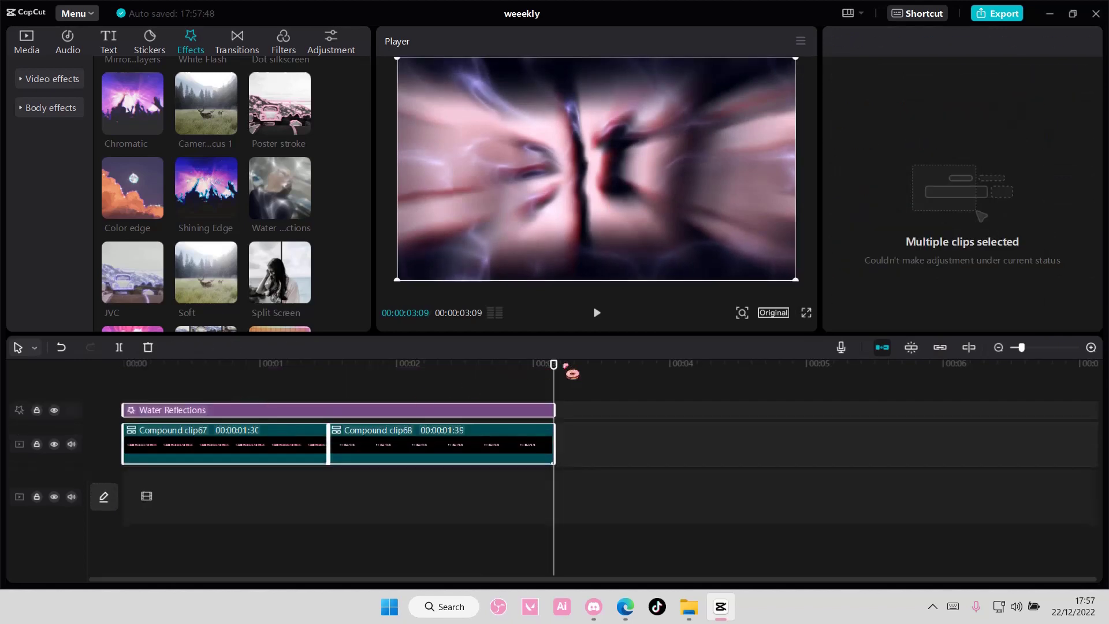
pyautogui.moveTo(535, 375); pyautogui.dragTo(61, 367)
# - From the local media, add the Green Screen video and remove it again
pyautogui.click(30, 39)
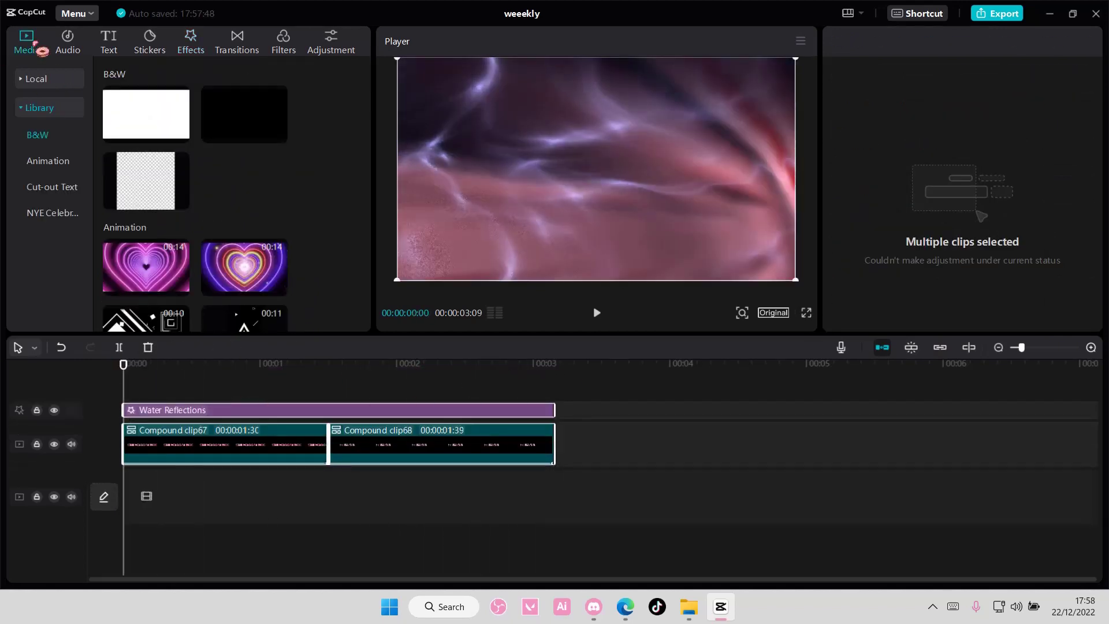
pyautogui.scroll(-2, 174, 195)
pyautogui.click(48, 102)
pyautogui.scroll(-2, 186, 185)
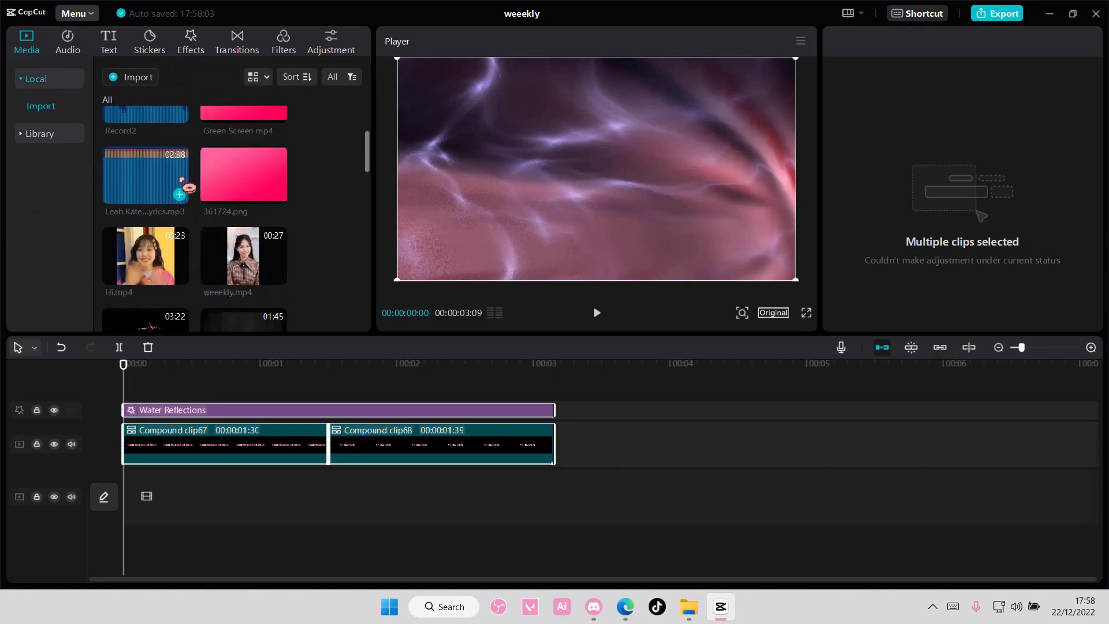
pyautogui.click(277, 178)
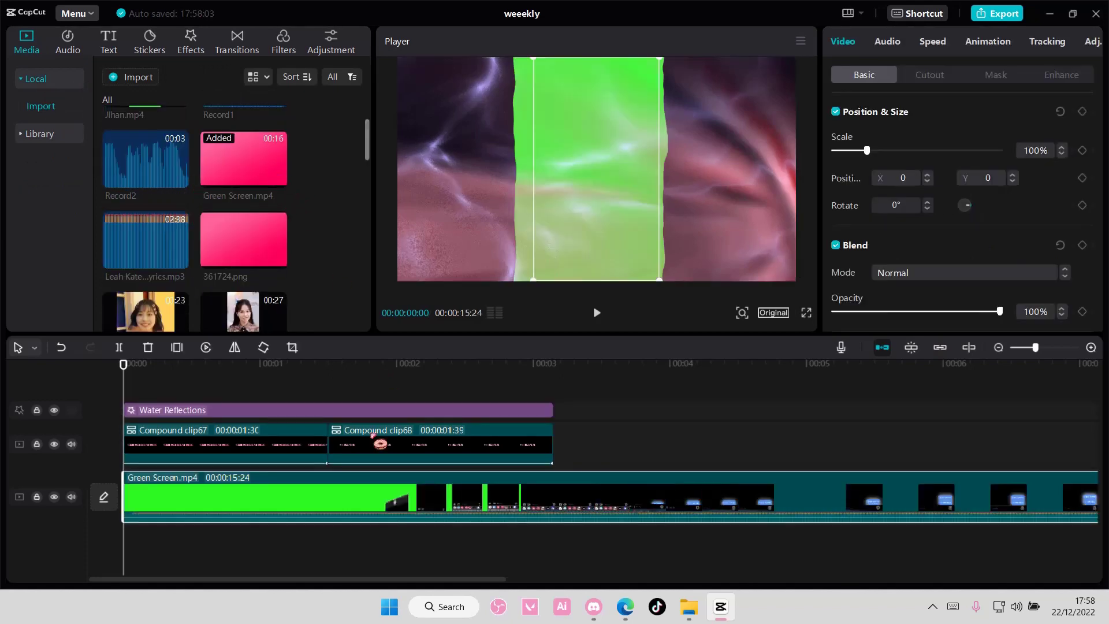
pyautogui.press('Delete')
# - Add the pink 361724.png image and stretch it to about 3:08 under the lyrics
pyautogui.click(278, 260)
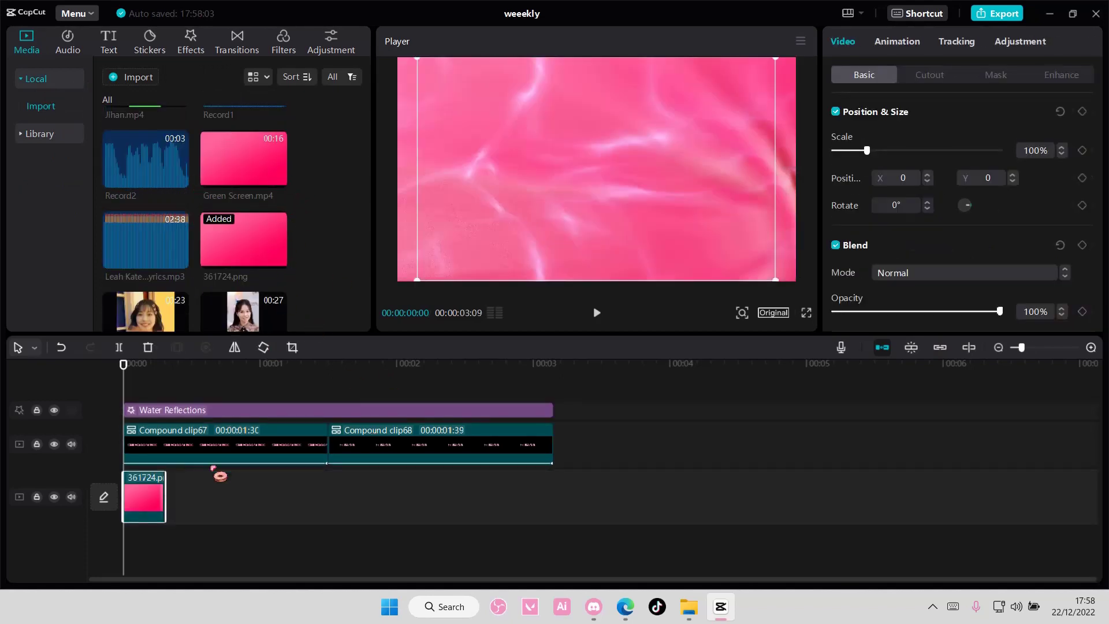
pyautogui.moveTo(177, 505); pyautogui.dragTo(550, 496)
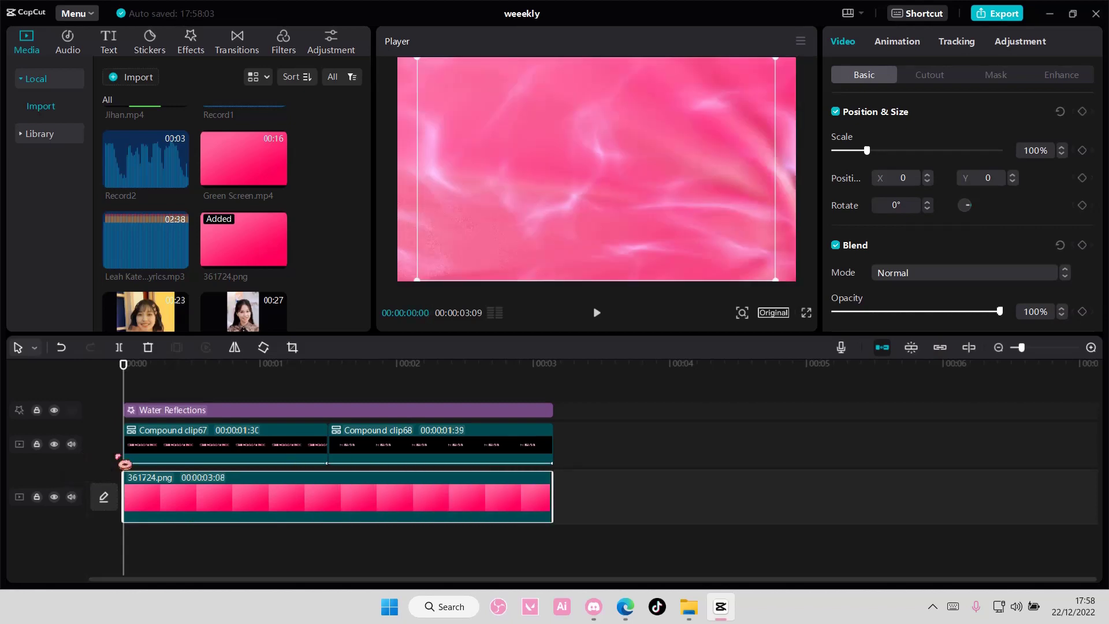
pyautogui.click(144, 384)
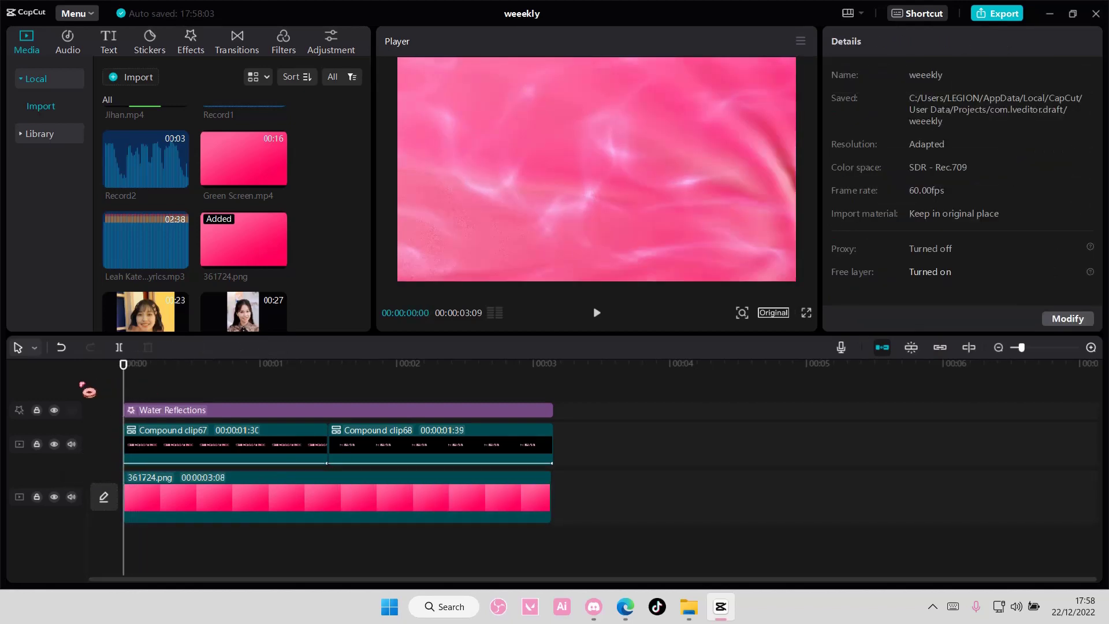
# - Extend 361724.png to 3s09f to end with the lyric clips, then replay the video
pyautogui.press('space')
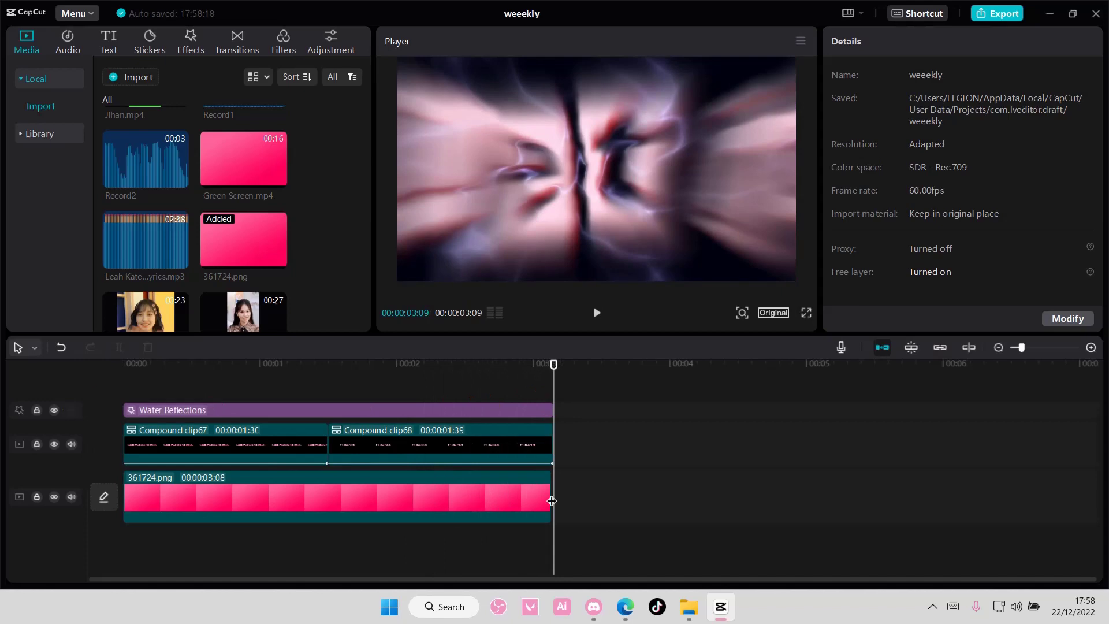
pyautogui.moveTo(549, 493); pyautogui.dragTo(554, 493)
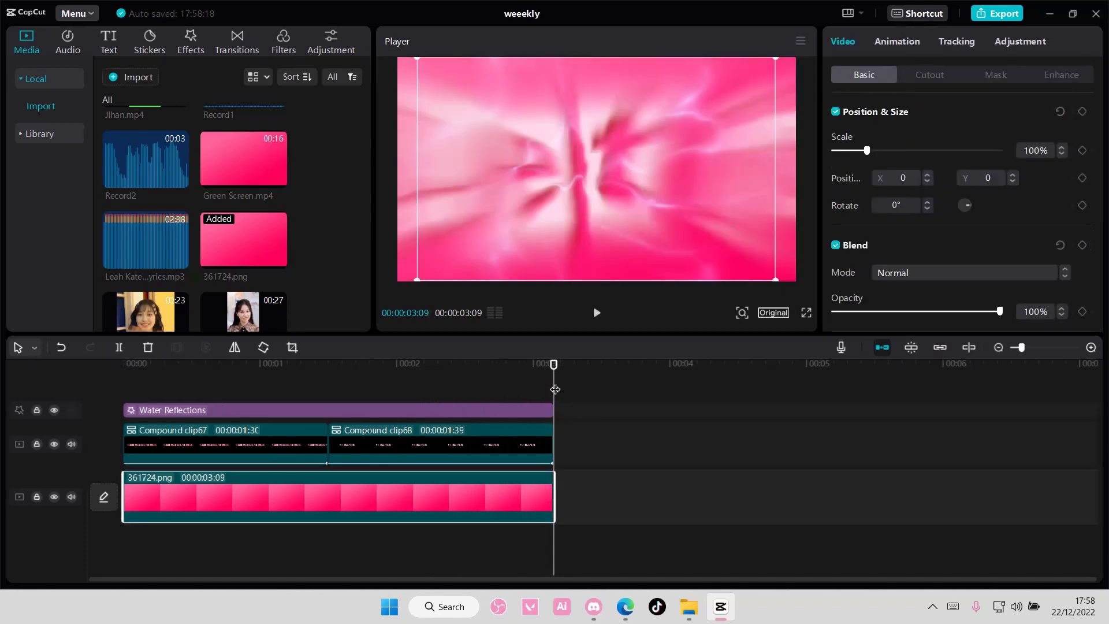
pyautogui.click(555, 389)
pyautogui.press('space')
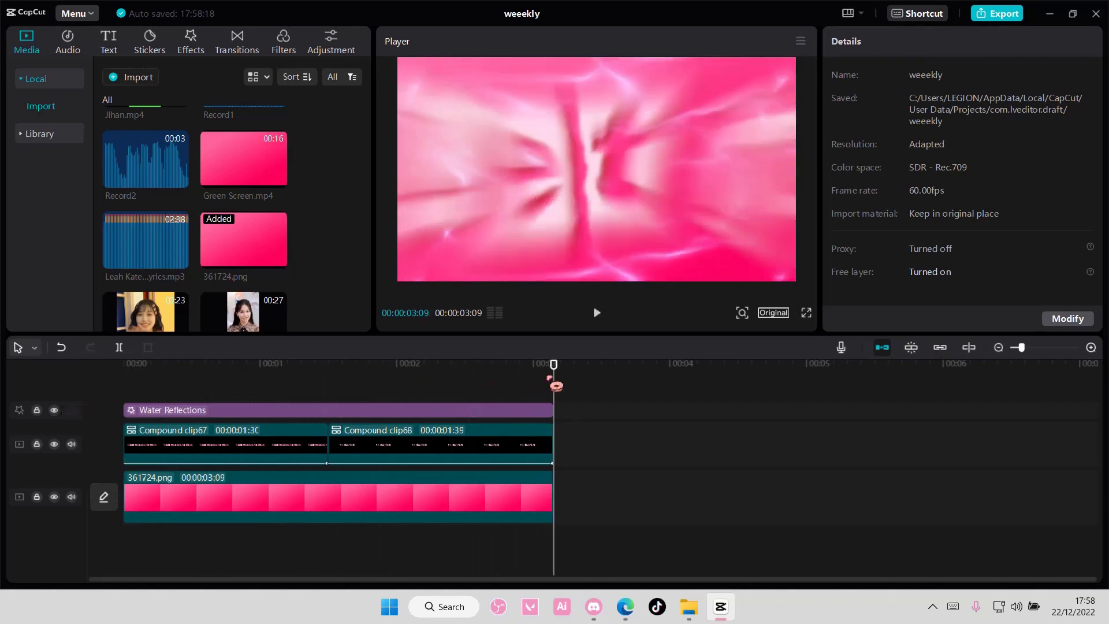
pyautogui.press('space')
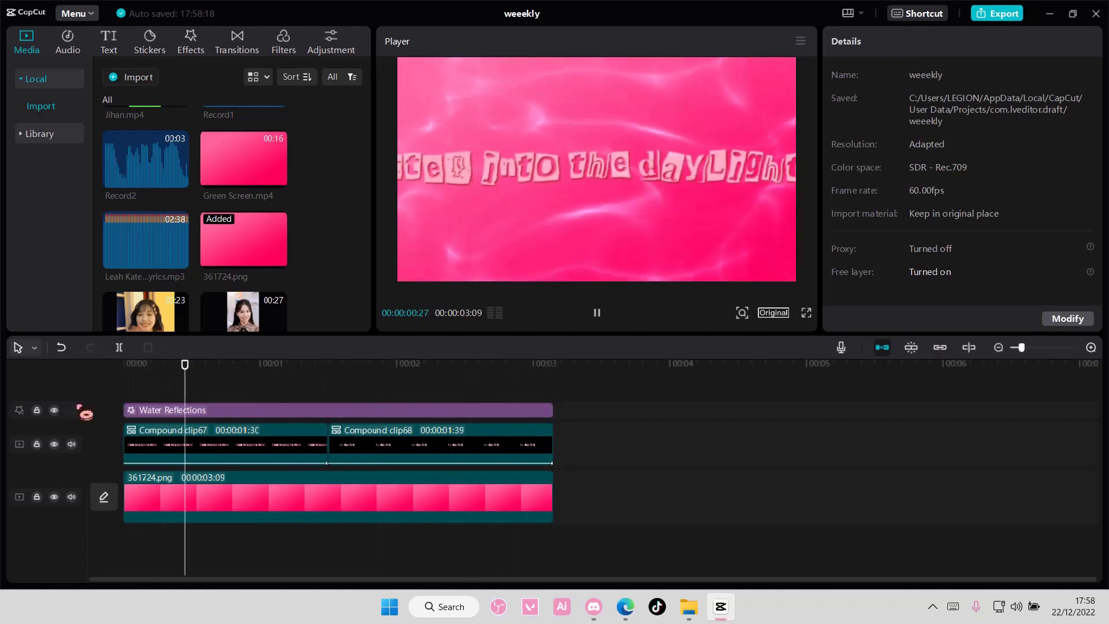